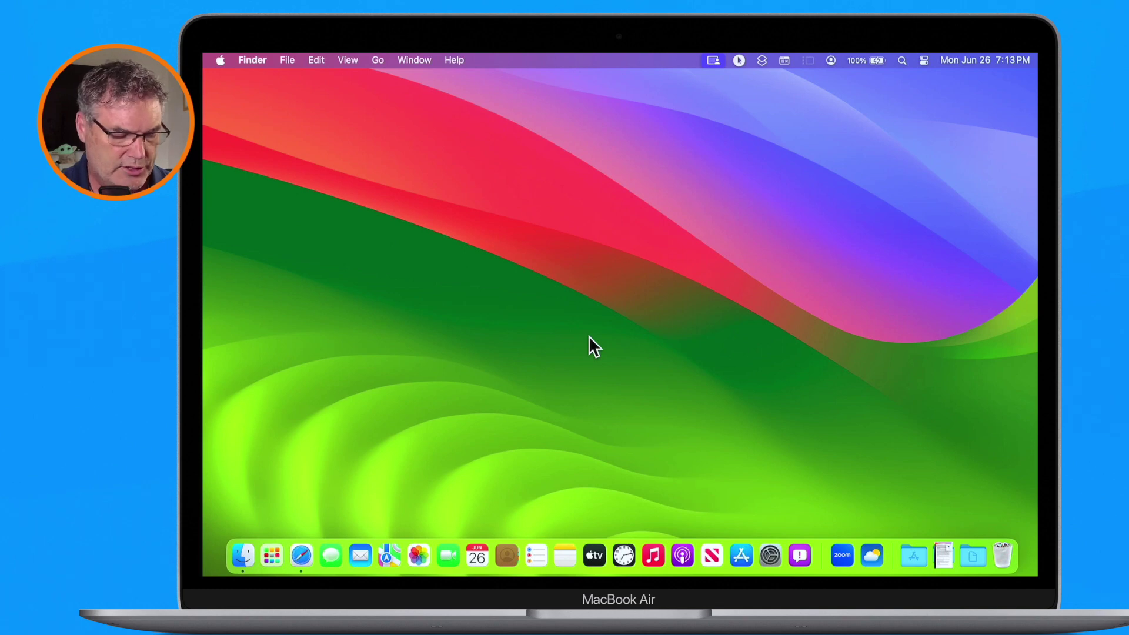
- Open the widget gallery with Edit Widgets… from the desktop's context menu
{"action": "right_click", "coordinate": [590, 346]}
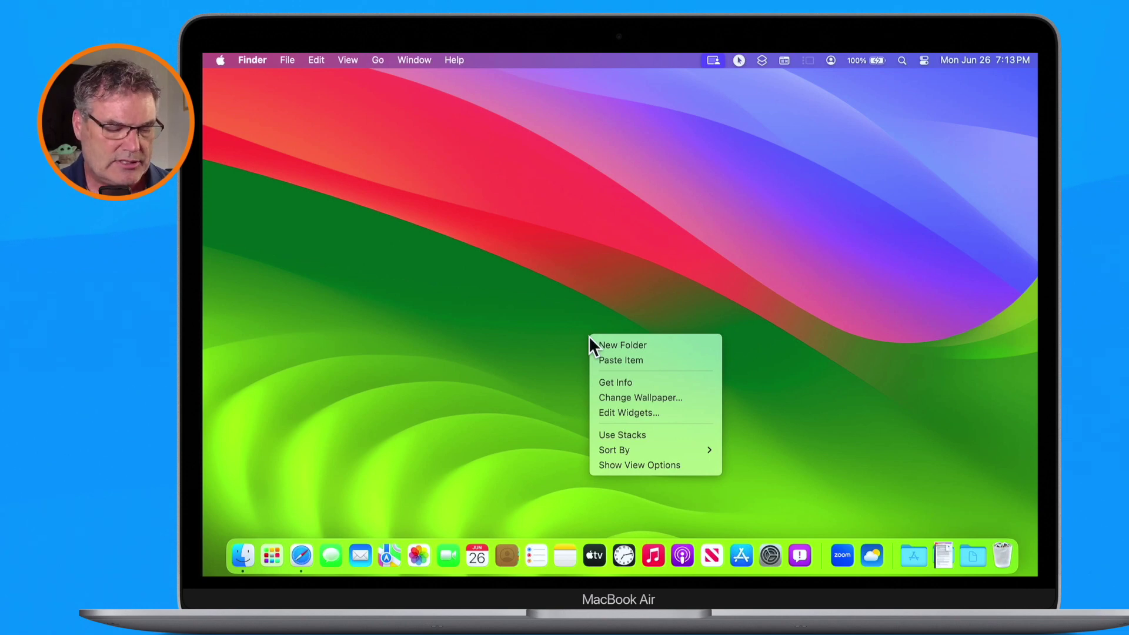
{"action": "left_click_drag", "start_coordinate": [617, 366], "coordinate": [619, 409]}
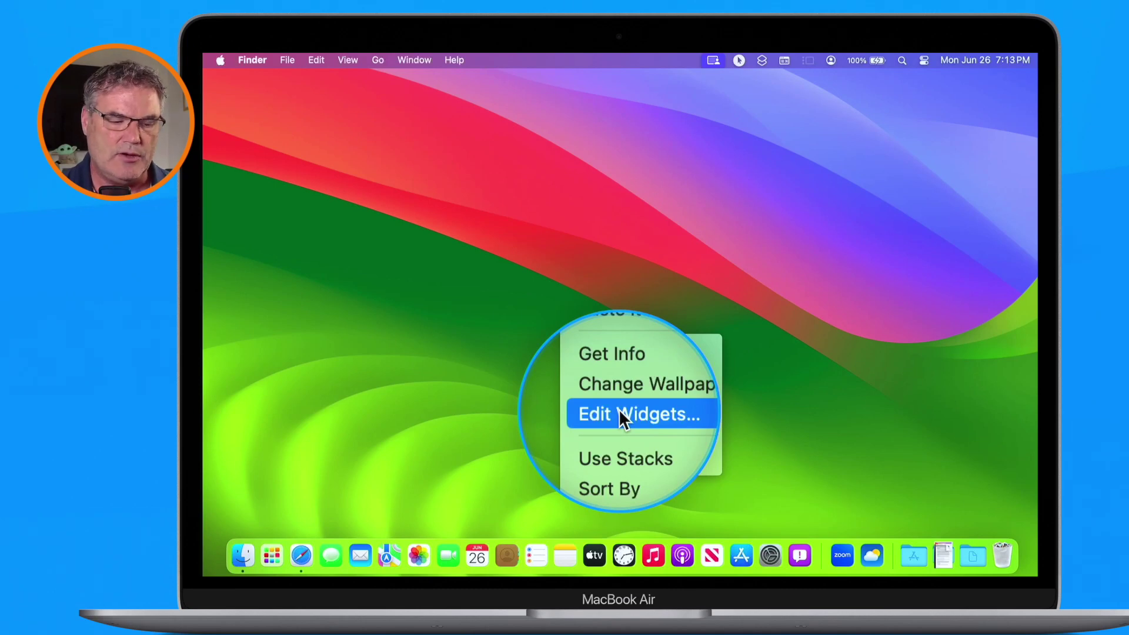
{"action": "left_click", "coordinate": [621, 411]}
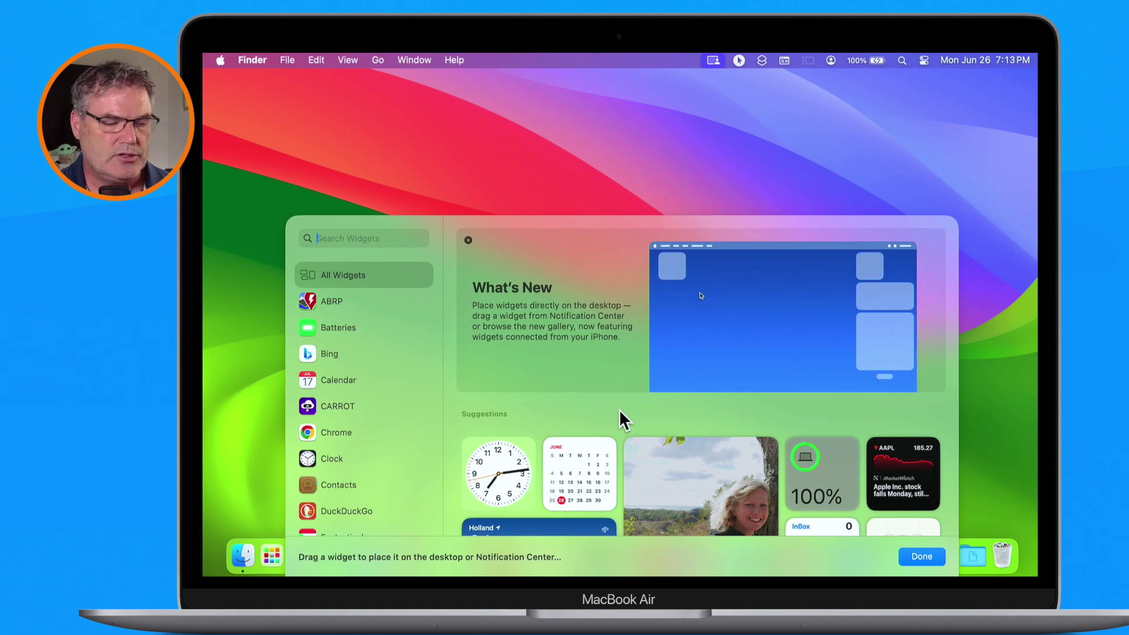
- Place the medium Weather forecast widget for Holland at the desktop's top-left
{"action": "scroll", "coordinate": [619, 409], "scroll_direction": "down", "scroll_amount": 5}
{"action": "scroll", "coordinate": [620, 410], "scroll_direction": "down", "scroll_amount": 10}
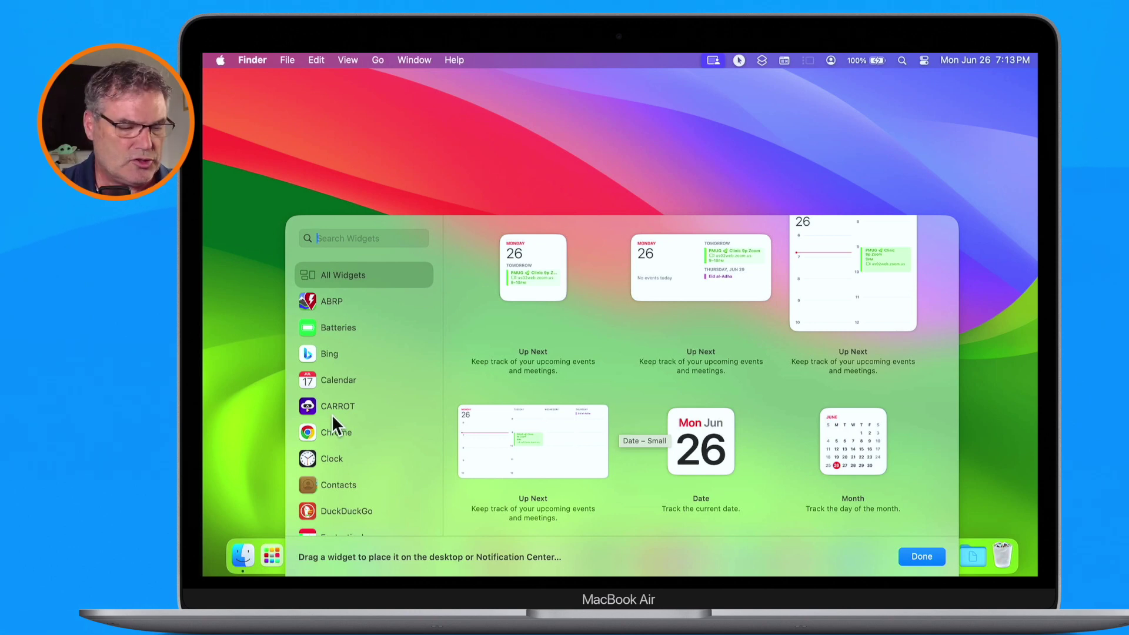
{"action": "scroll", "coordinate": [397, 415], "scroll_direction": "down", "scroll_amount": 10}
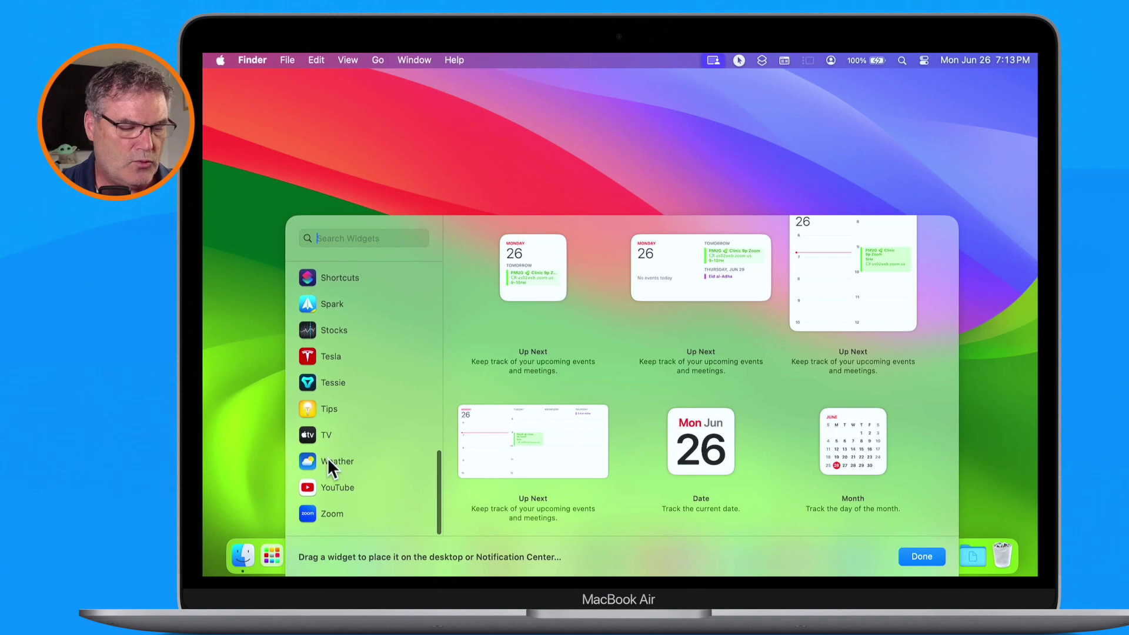
{"action": "left_click", "coordinate": [327, 459]}
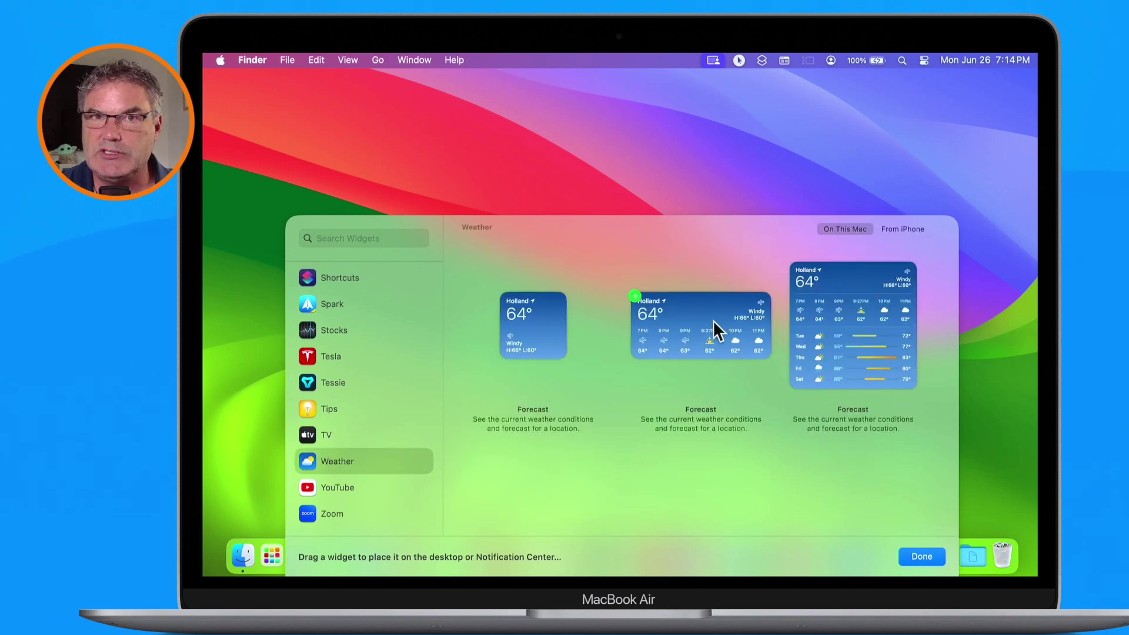
{"action": "left_click_drag", "start_coordinate": [705, 319], "coordinate": [402, 160]}
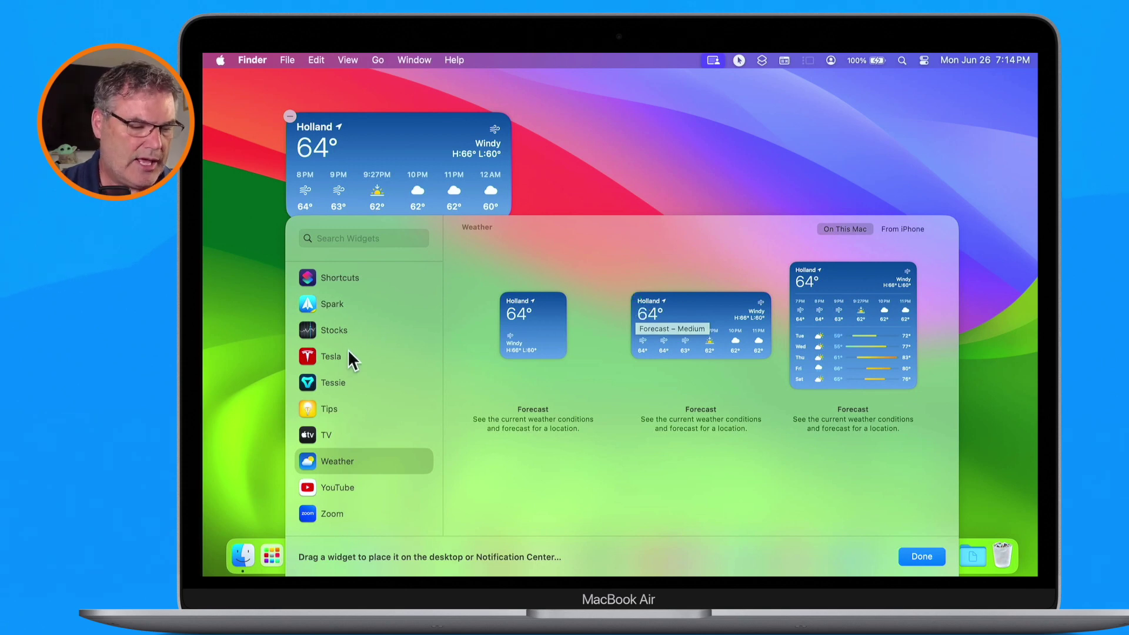
- Bring up the Reminders widgets in the gallery
{"action": "scroll", "coordinate": [347, 351], "scroll_direction": "up", "scroll_amount": 4}
{"action": "scroll", "coordinate": [347, 356], "scroll_direction": "up", "scroll_amount": 2}
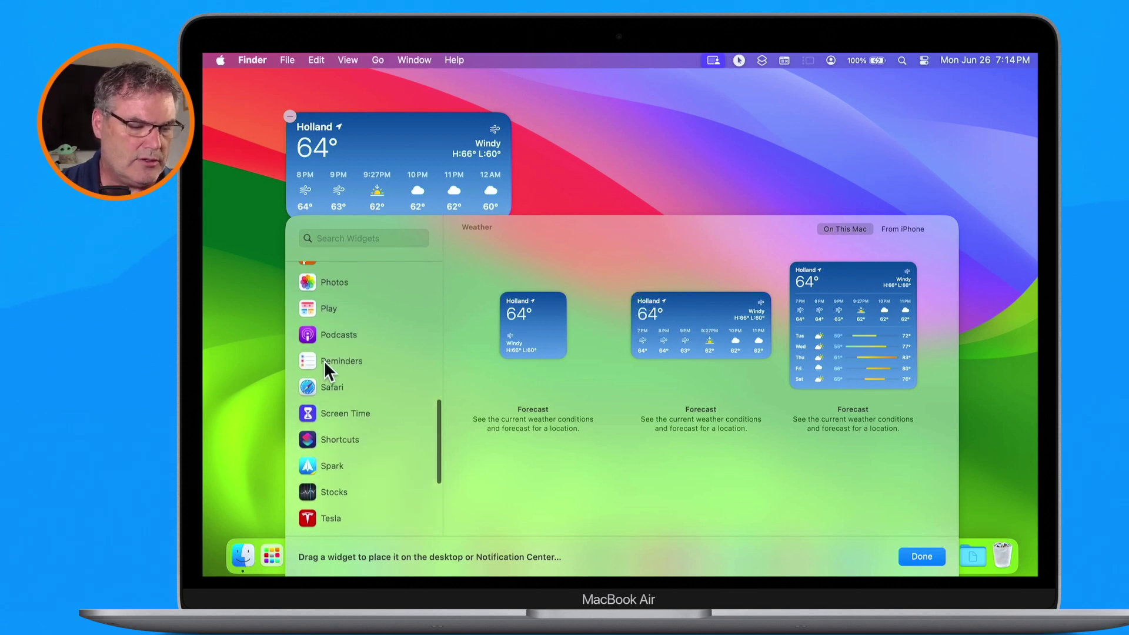
{"action": "left_click", "coordinate": [325, 361]}
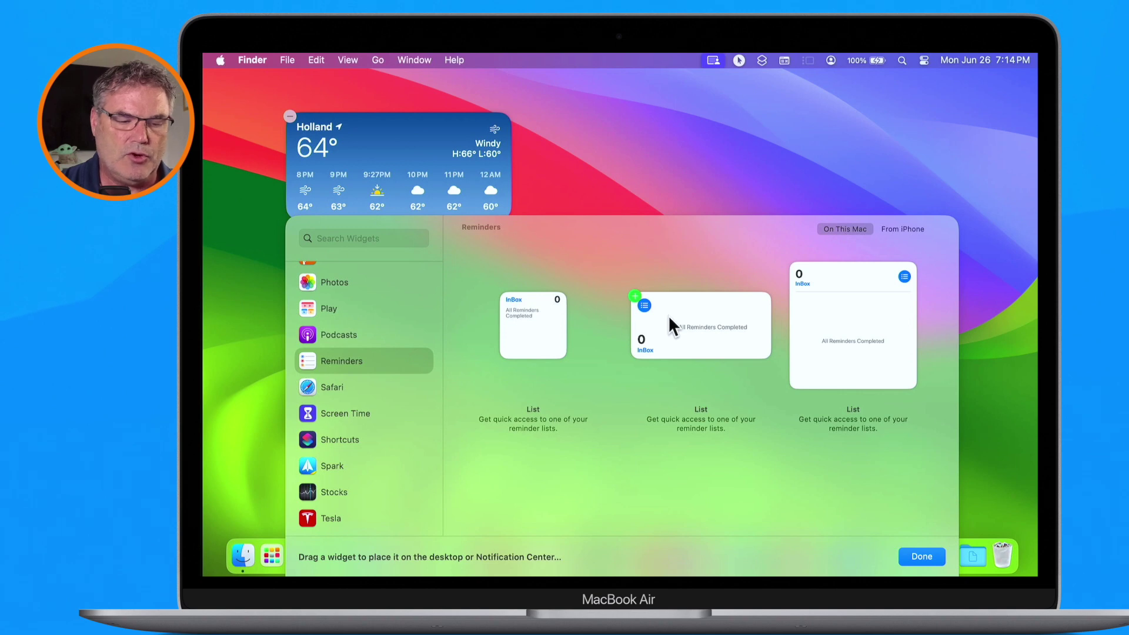
- Add the medium Reminders List widget and put the small Up Next calendar beside the weather widget
{"action": "left_click", "coordinate": [636, 294]}
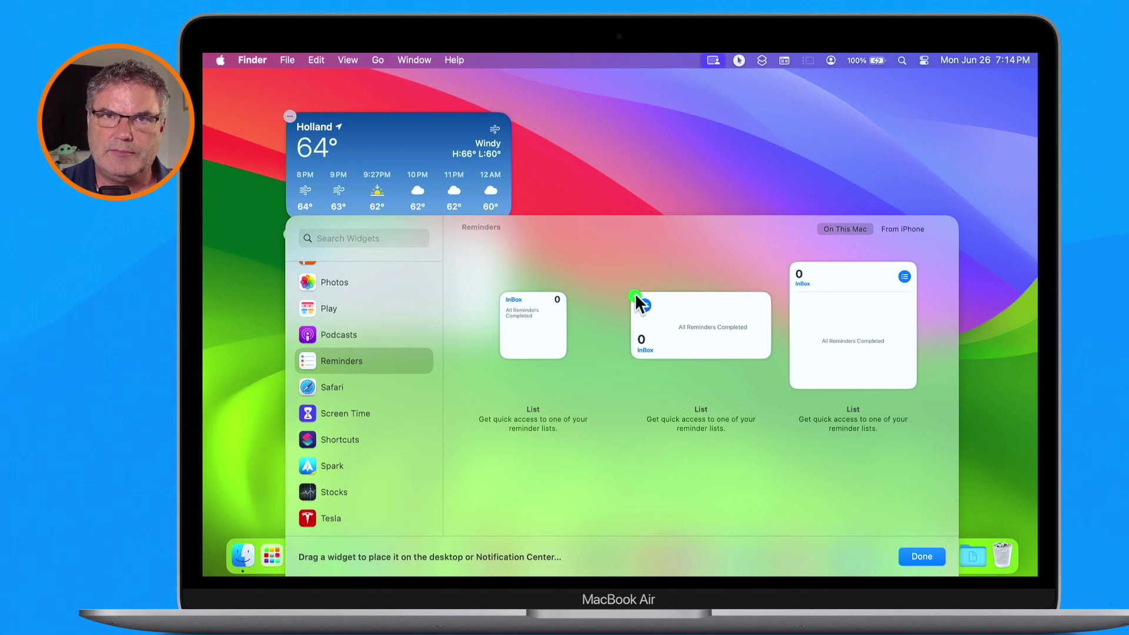
{"action": "scroll", "coordinate": [365, 361], "scroll_direction": "up", "scroll_amount": 10}
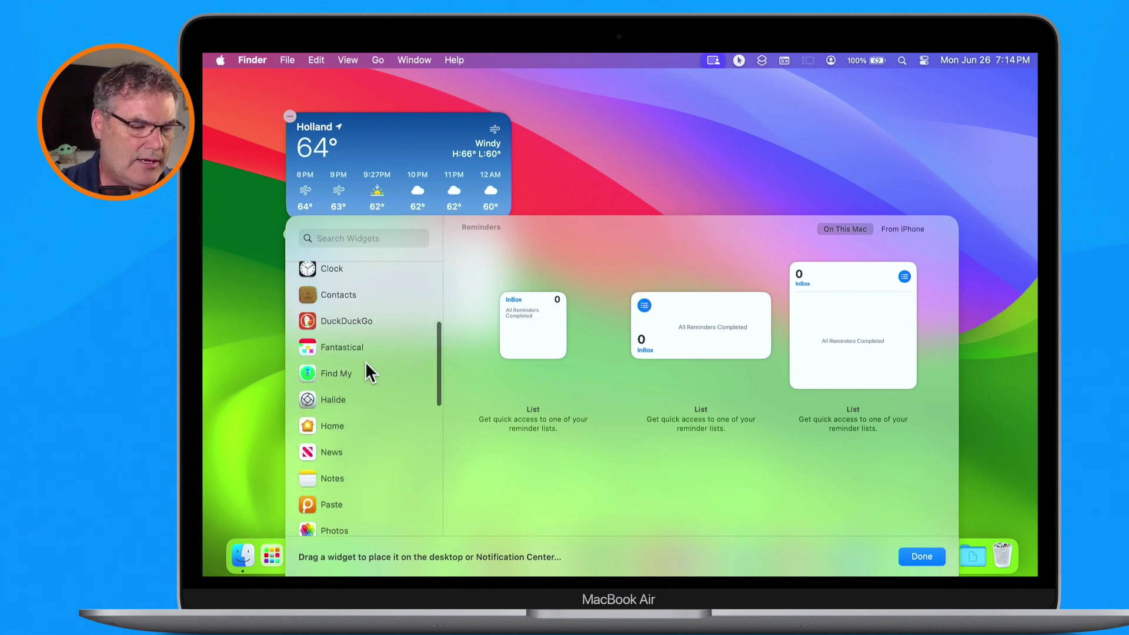
{"action": "left_click", "coordinate": [330, 380]}
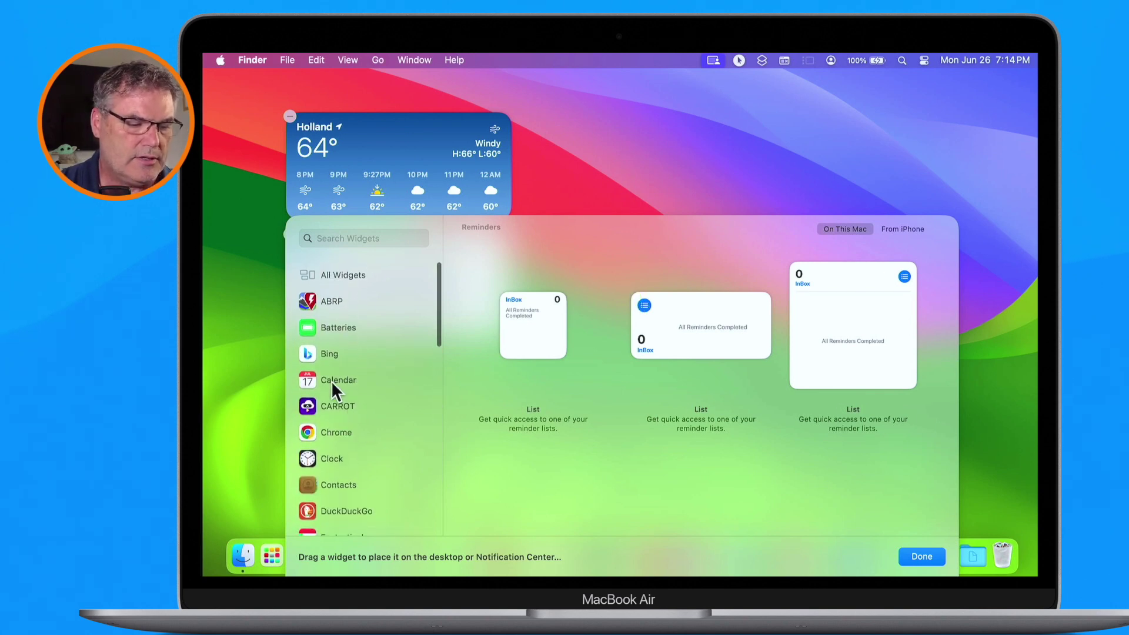
{"action": "left_click_drag", "start_coordinate": [522, 318], "coordinate": [573, 156]}
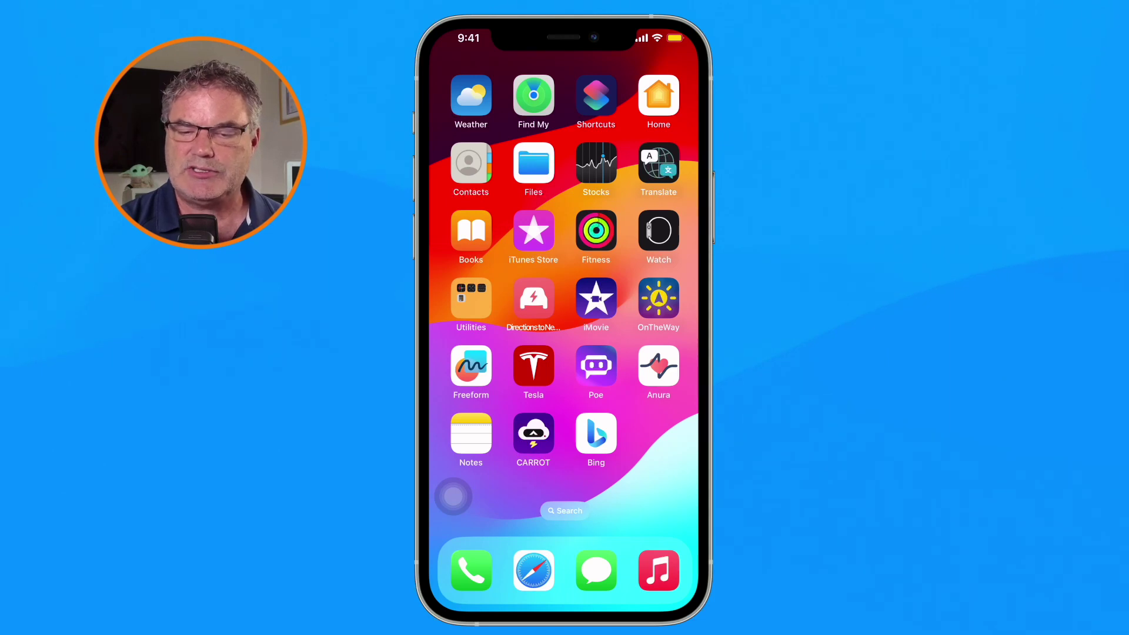
- On the iPhone home screen in edit mode, browse the Tesla widget sizes without adding one
{"action": "left_click", "coordinate": [453, 497]}
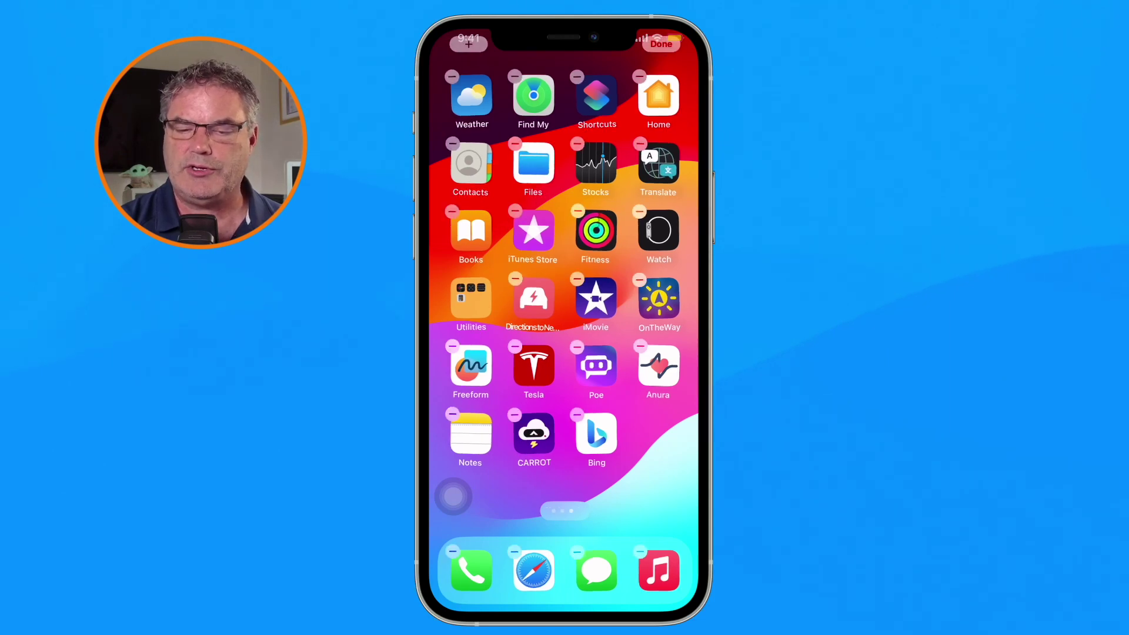
{"action": "left_click", "coordinate": [469, 44]}
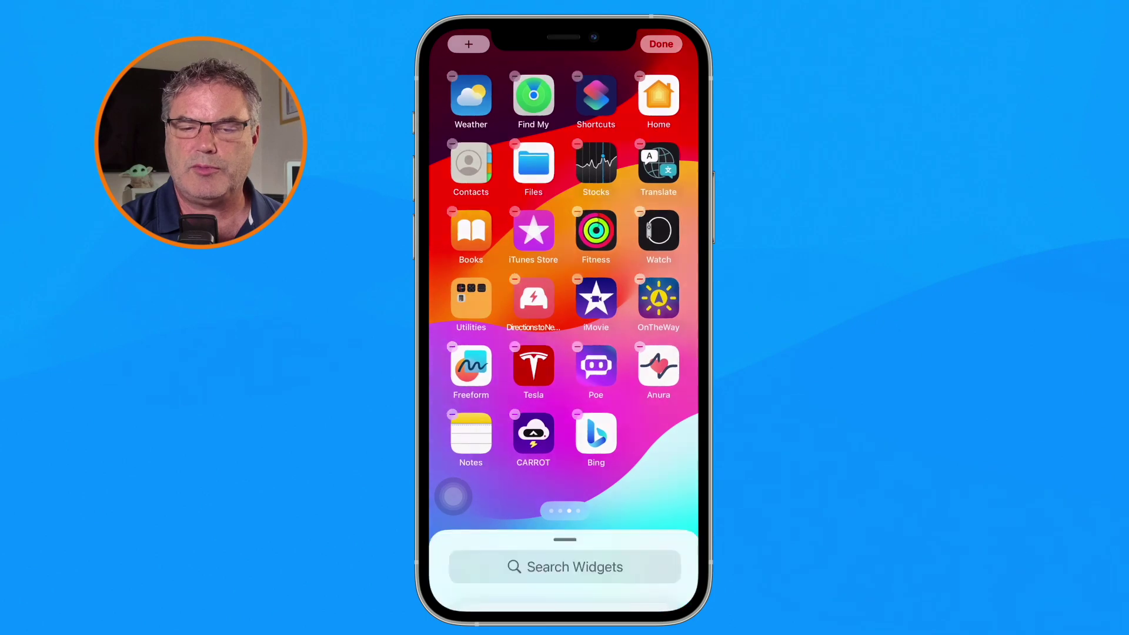
{"action": "scroll", "coordinate": [565, 353], "scroll_direction": "down", "scroll_amount": 5}
{"action": "scroll", "coordinate": [453, 497], "scroll_direction": "down", "scroll_amount": 15}
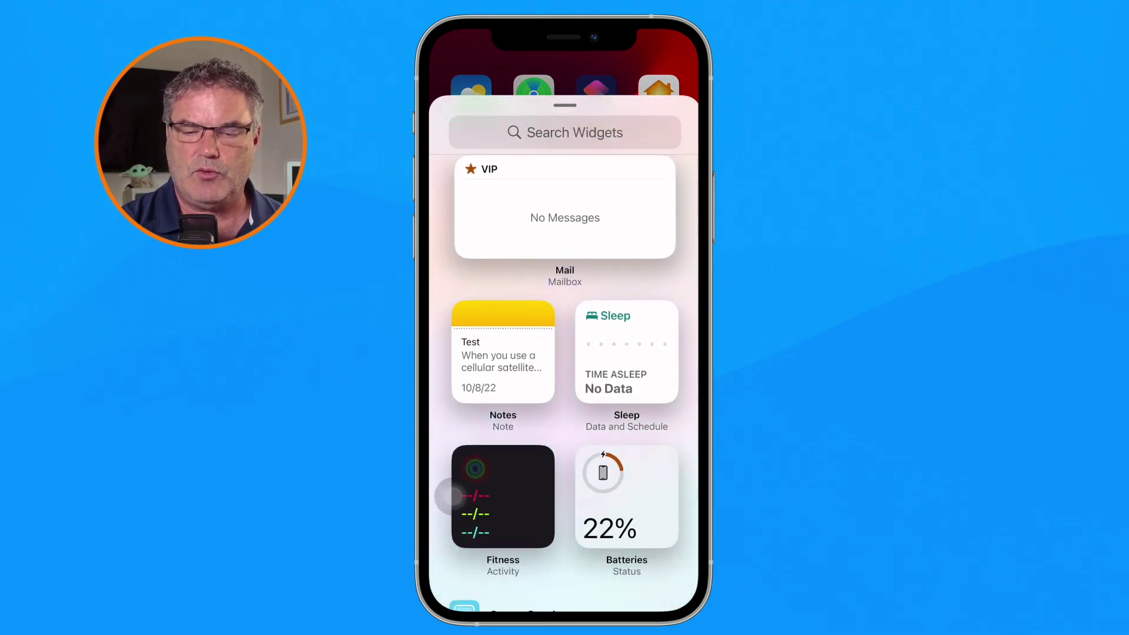
{"action": "scroll", "coordinate": [453, 497], "scroll_direction": "down", "scroll_amount": 10}
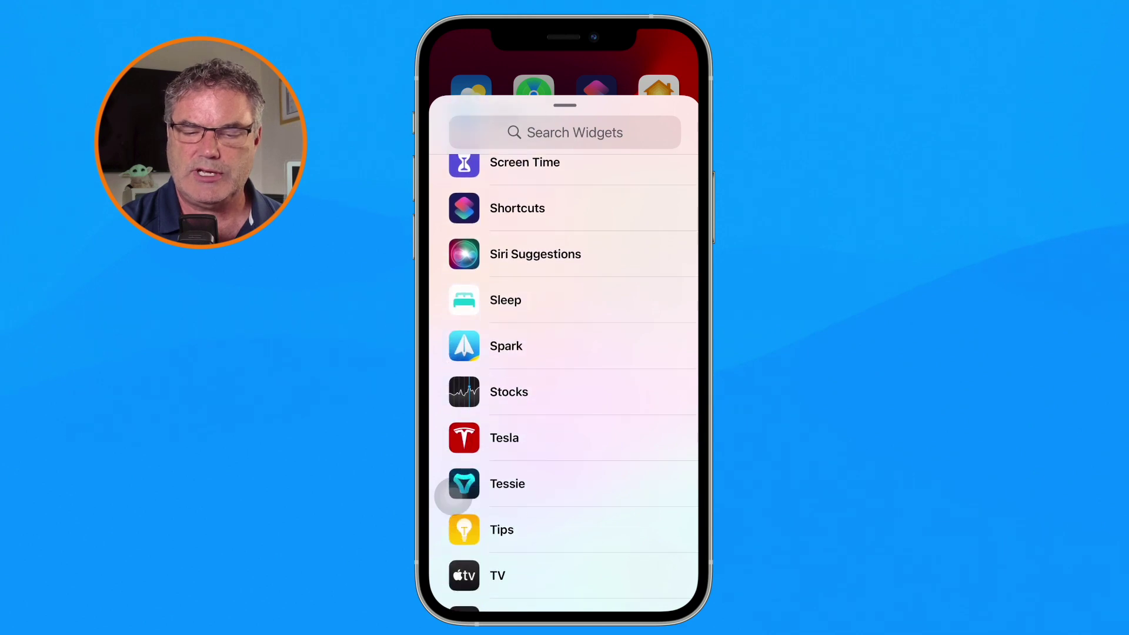
{"action": "left_click", "coordinate": [505, 437]}
{"action": "mouse_move", "coordinate": [612, 369]}
{"action": "left_mouse_down"}
{"action": "mouse_move", "coordinate": [470, 368]}
{"action": "mouse_move", "coordinate": [623, 369]}
{"action": "left_mouse_up"}
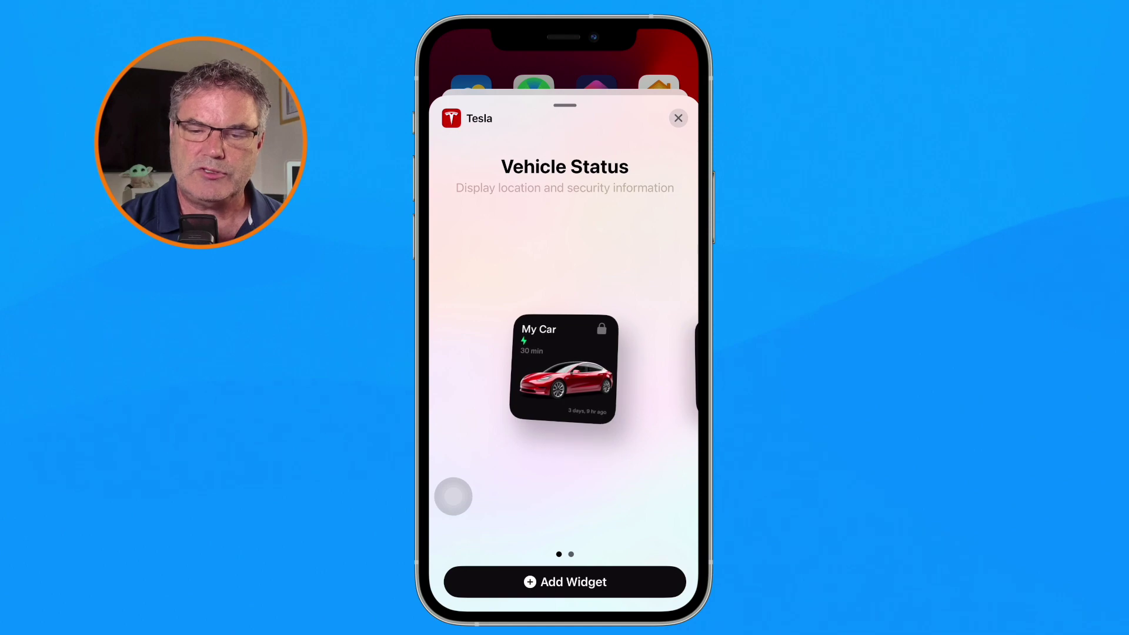
{"action": "left_click_drag", "start_coordinate": [453, 497], "coordinate": [565, 497]}
{"action": "left_click_drag", "start_coordinate": [453, 497], "coordinate": [453, 588]}
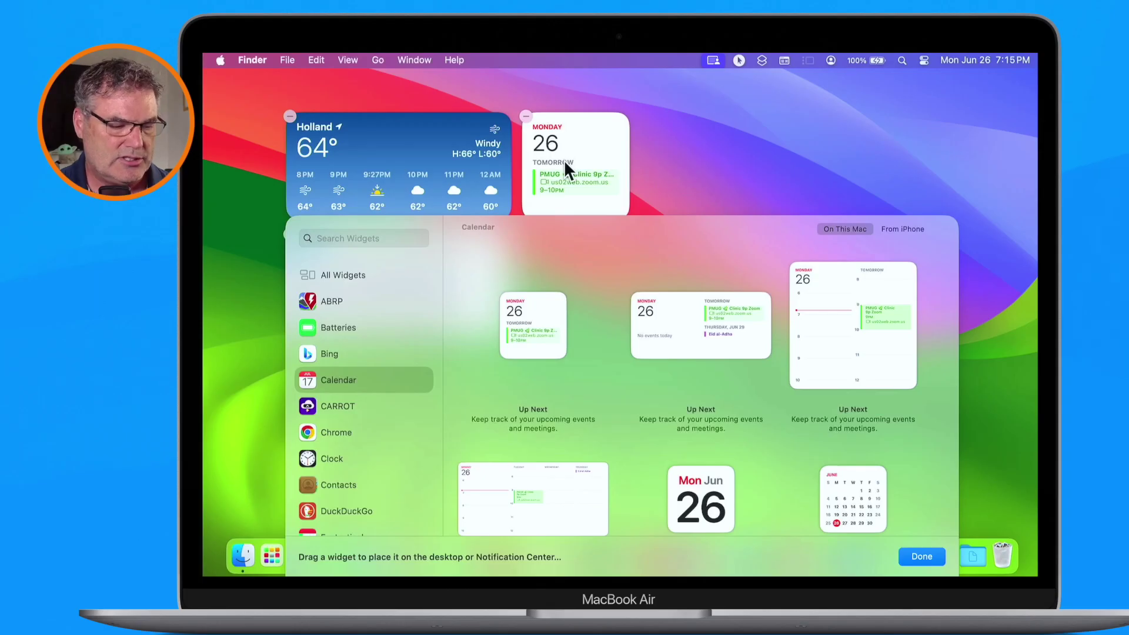
- Look at the Tesla Vehicle Status widgets, then dismiss the gallery to reveal the desktop widgets
{"action": "scroll", "coordinate": [362, 413], "scroll_direction": "down", "scroll_amount": 5}
{"action": "scroll", "coordinate": [363, 413], "scroll_direction": "down", "scroll_amount": 10}
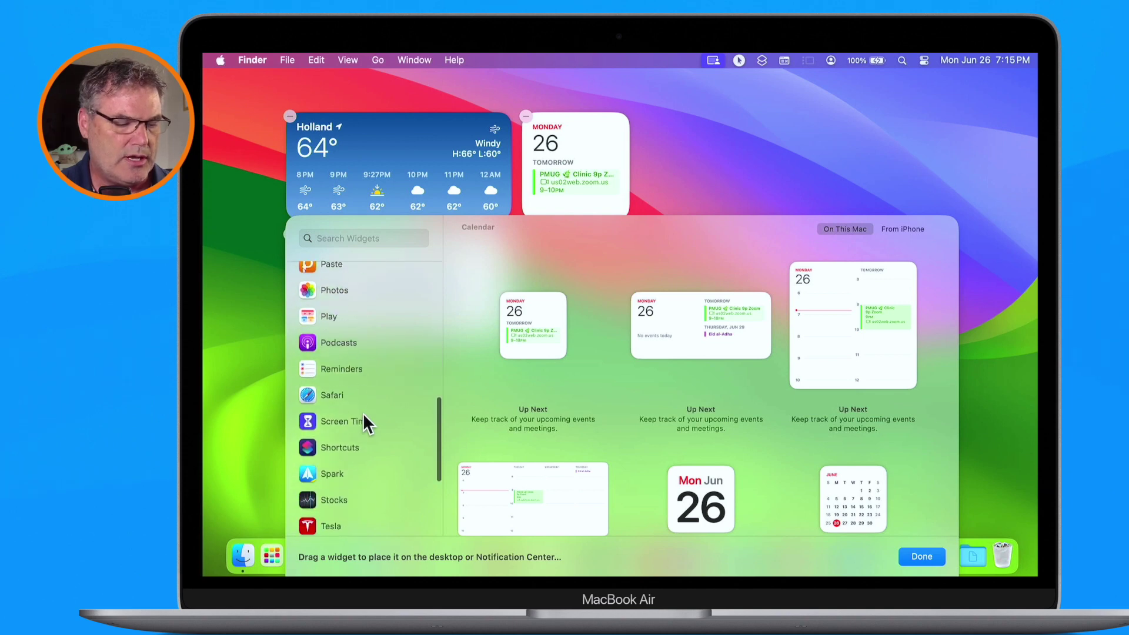
{"action": "left_click", "coordinate": [312, 361]}
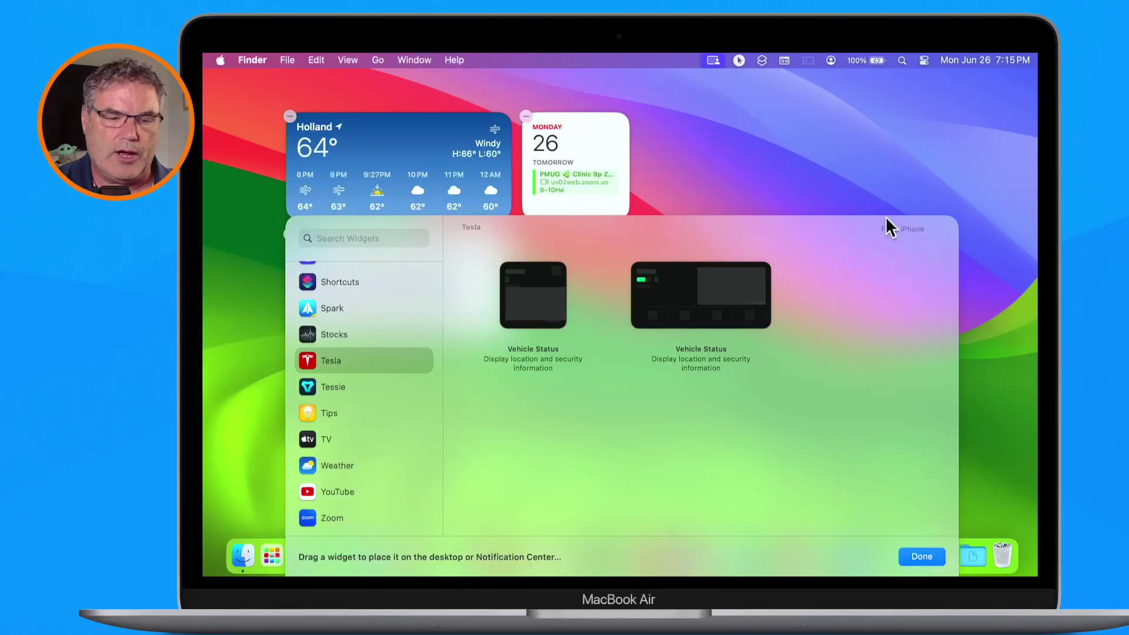
{"action": "left_click", "coordinate": [847, 165]}
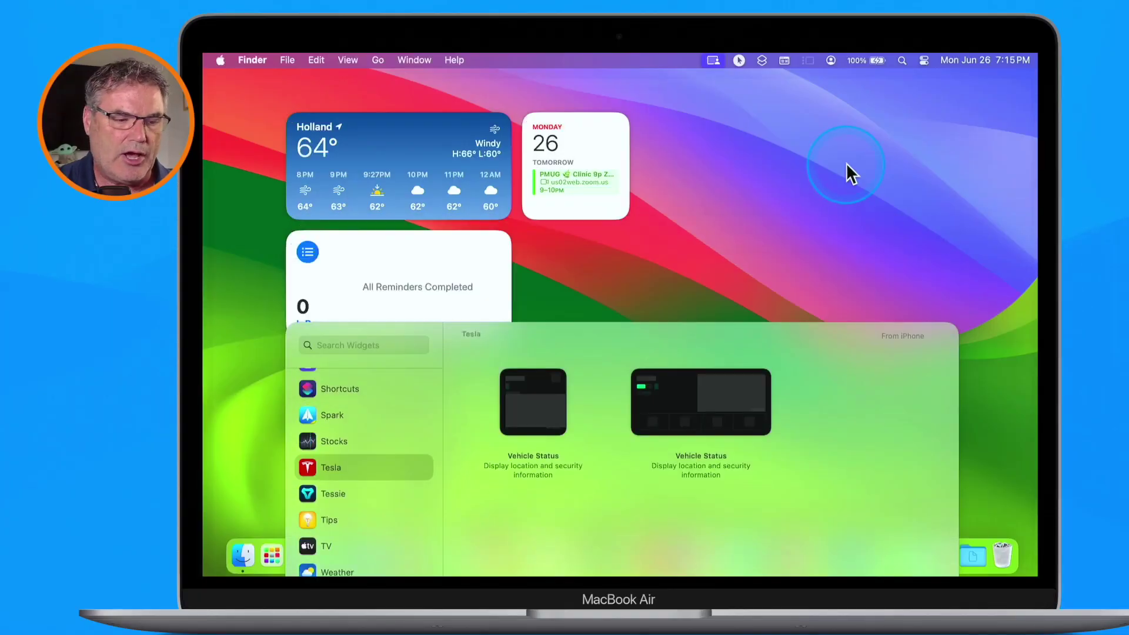
{"action": "left_click", "coordinate": [847, 164]}
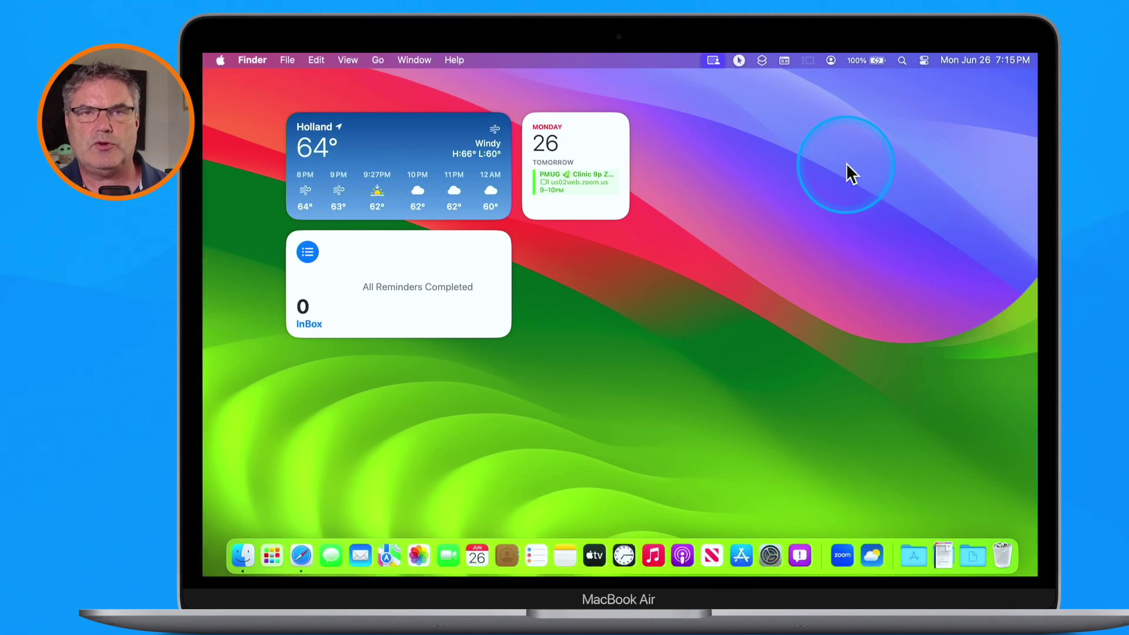
{"action": "left_click", "coordinate": [386, 137]}
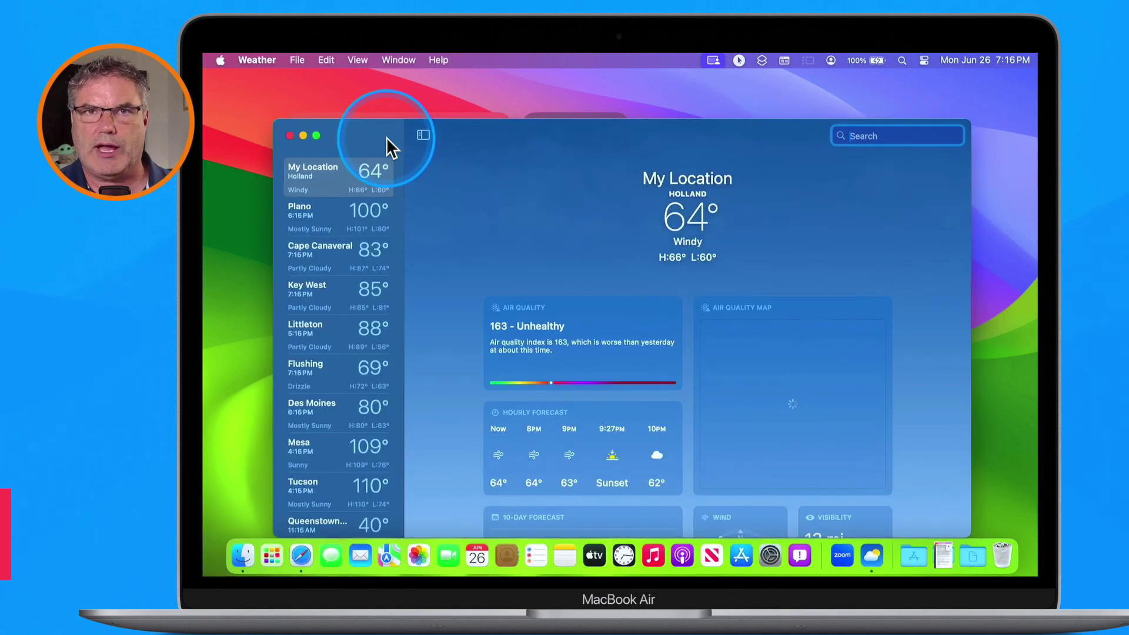
{"action": "key", "text": "super+q"}
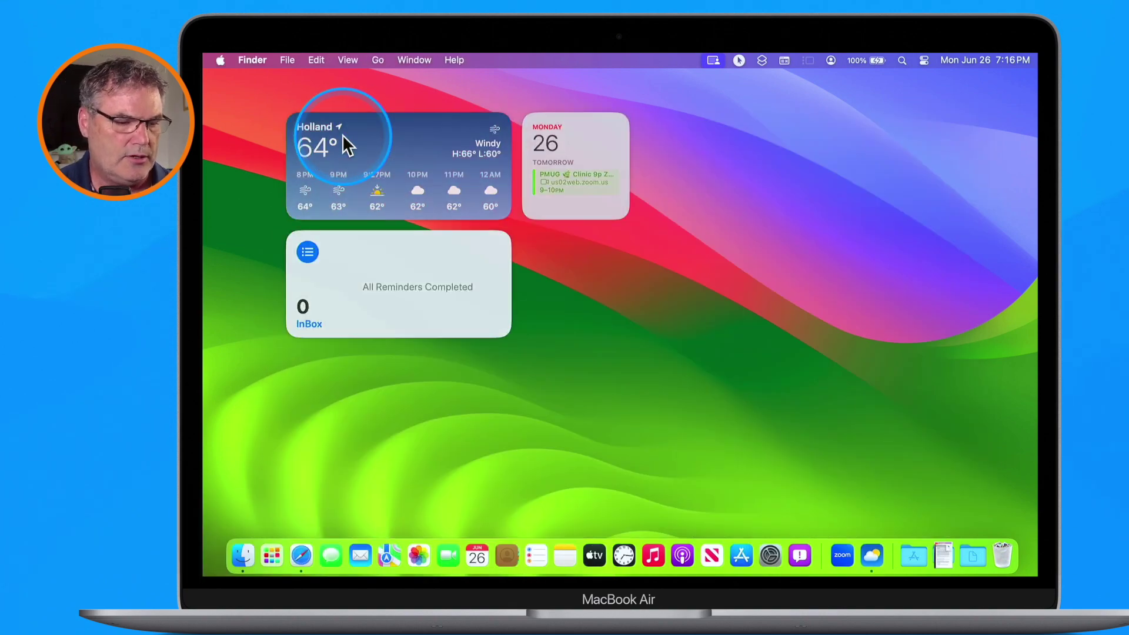
{"action": "left_click", "coordinate": [588, 135]}
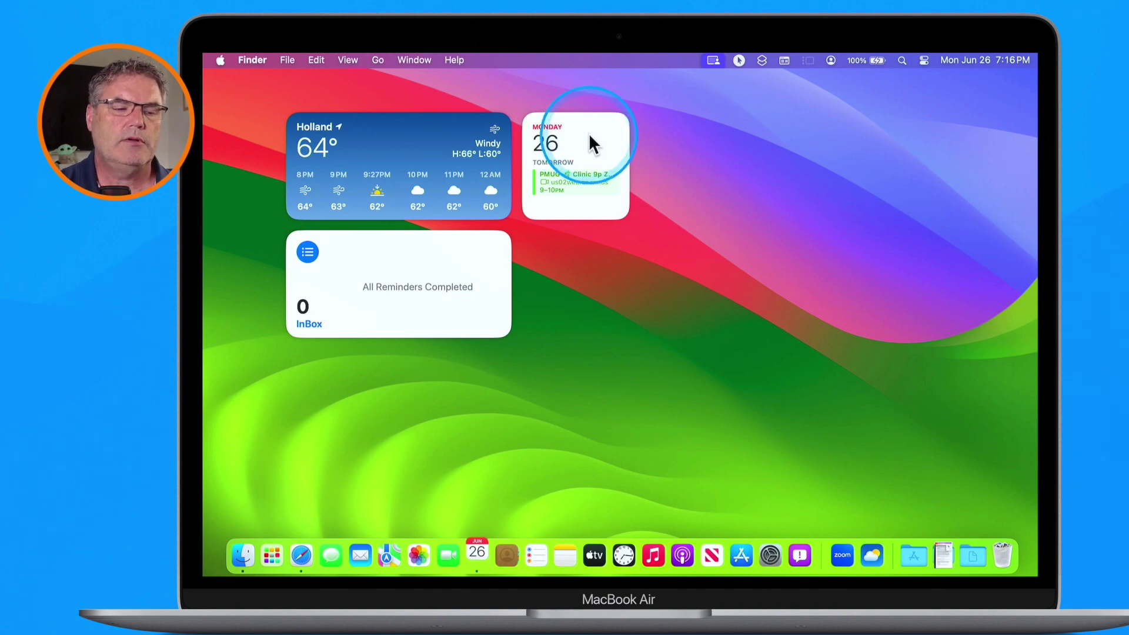
{"action": "key", "text": "super+q"}
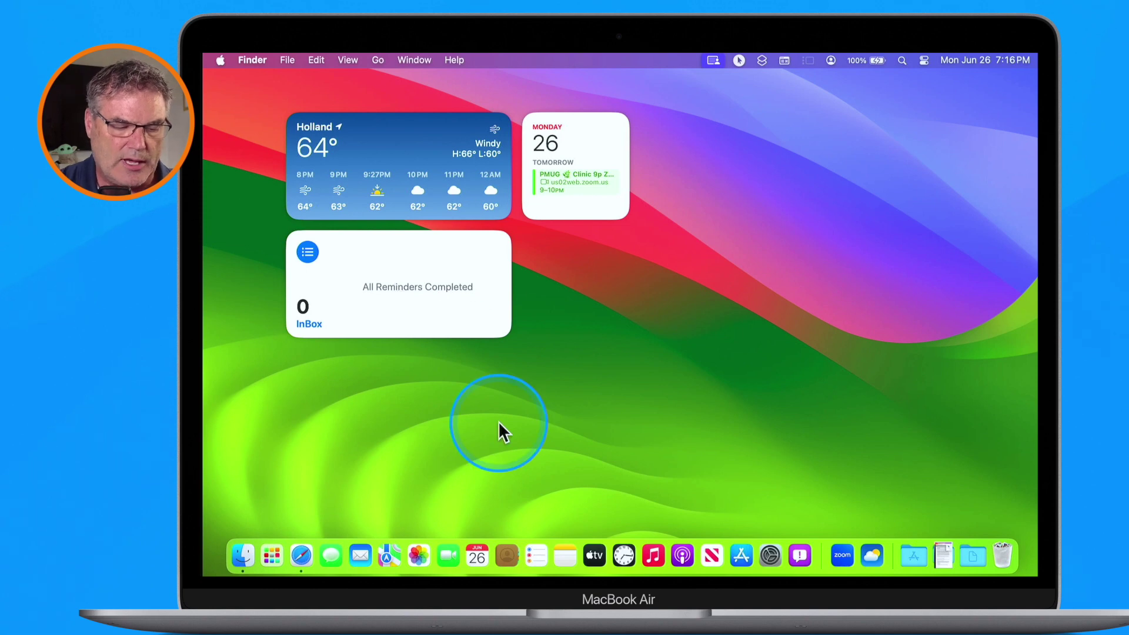
{"action": "left_click", "coordinate": [533, 556]}
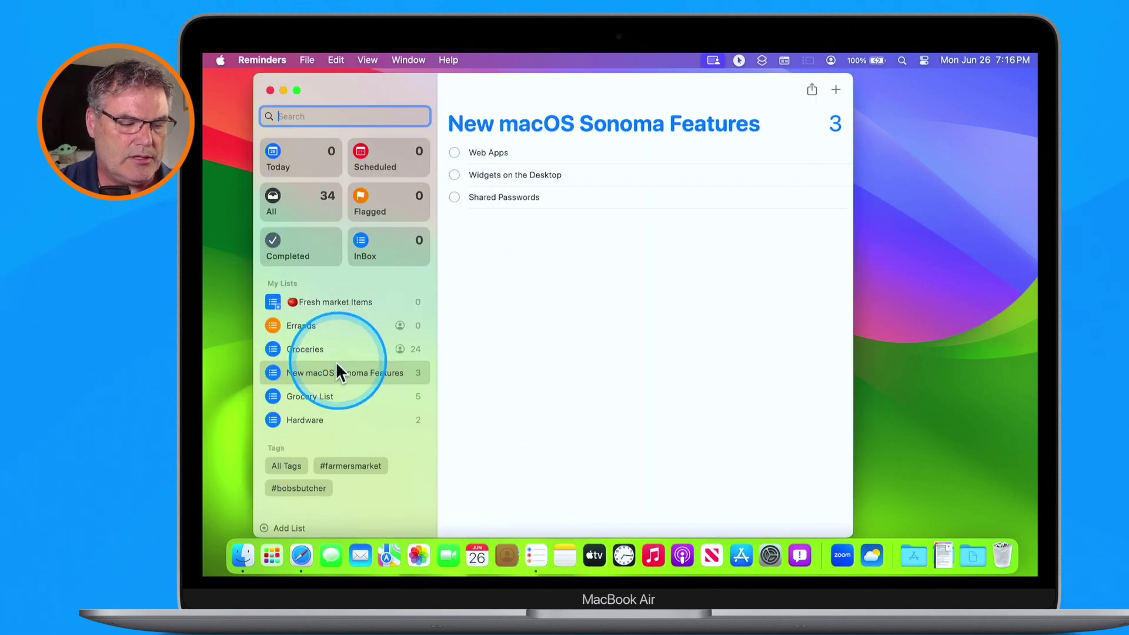
{"action": "left_click", "coordinate": [336, 373]}
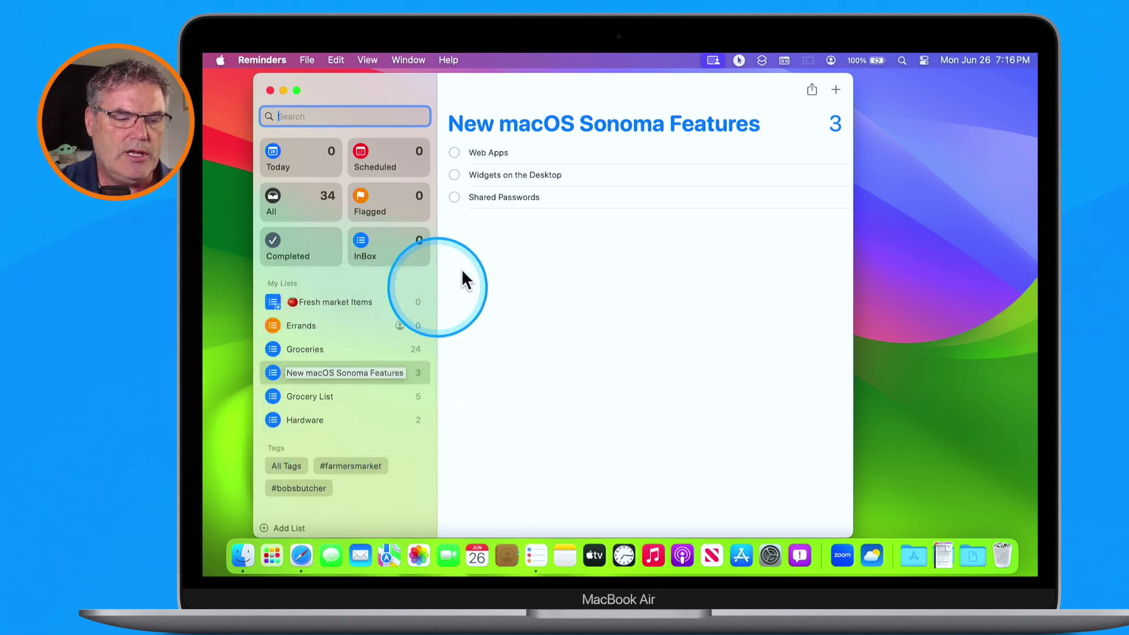
{"action": "left_click", "coordinate": [488, 174]}
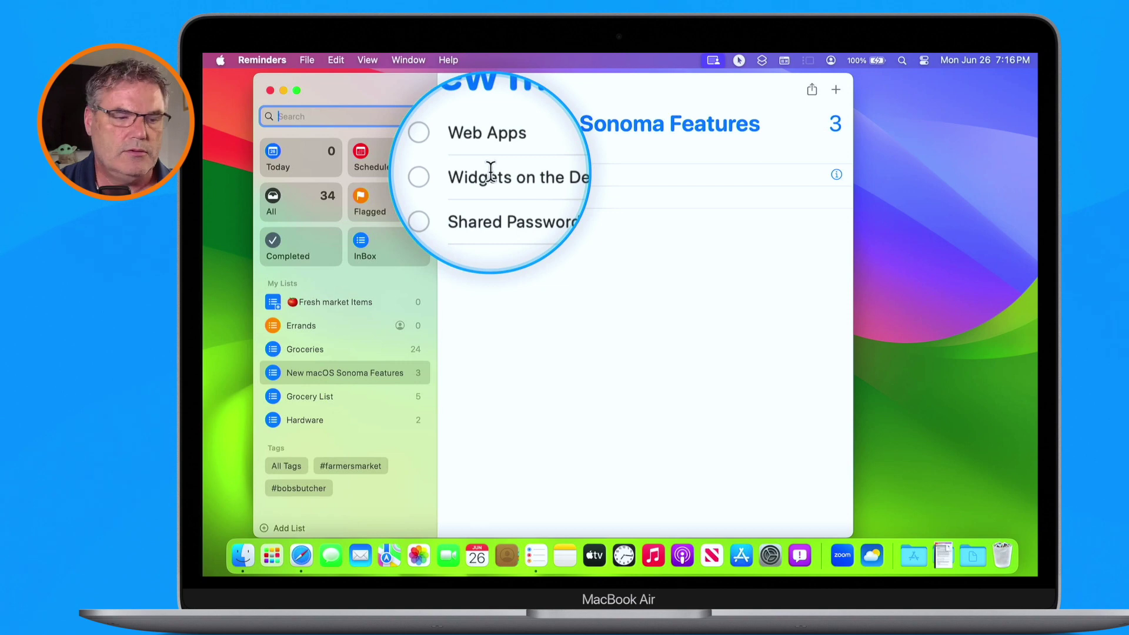
{"action": "left_click", "coordinate": [270, 90]}
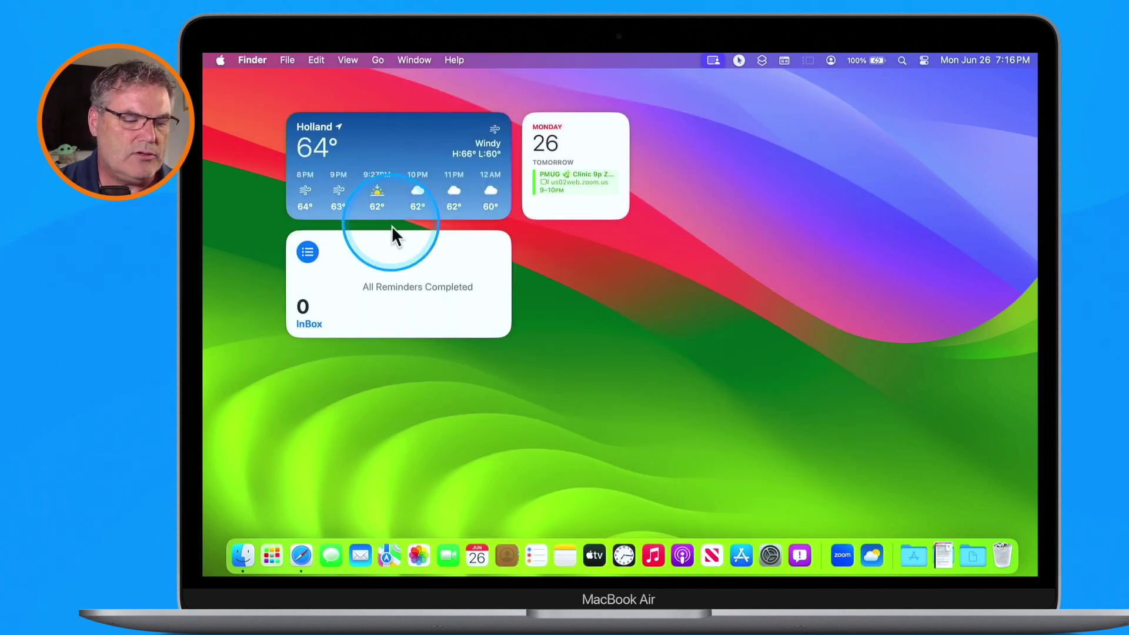
- Edit the Reminders widget and switch its List from InBox to New macOS Sonoma Features
{"action": "right_click", "coordinate": [398, 288]}
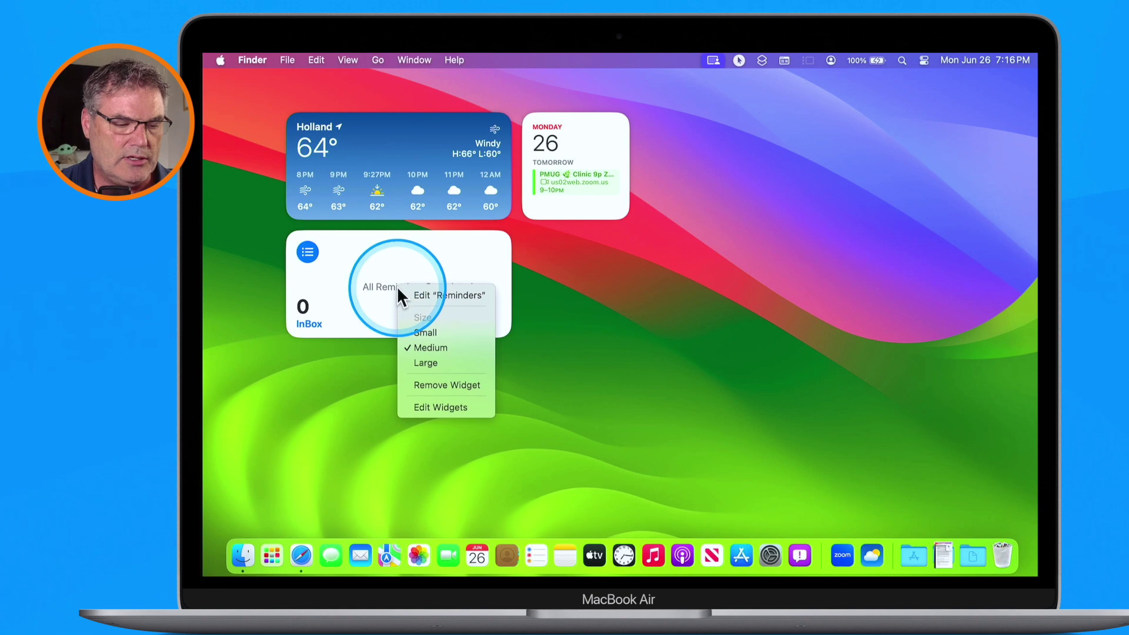
{"action": "left_click", "coordinate": [445, 299]}
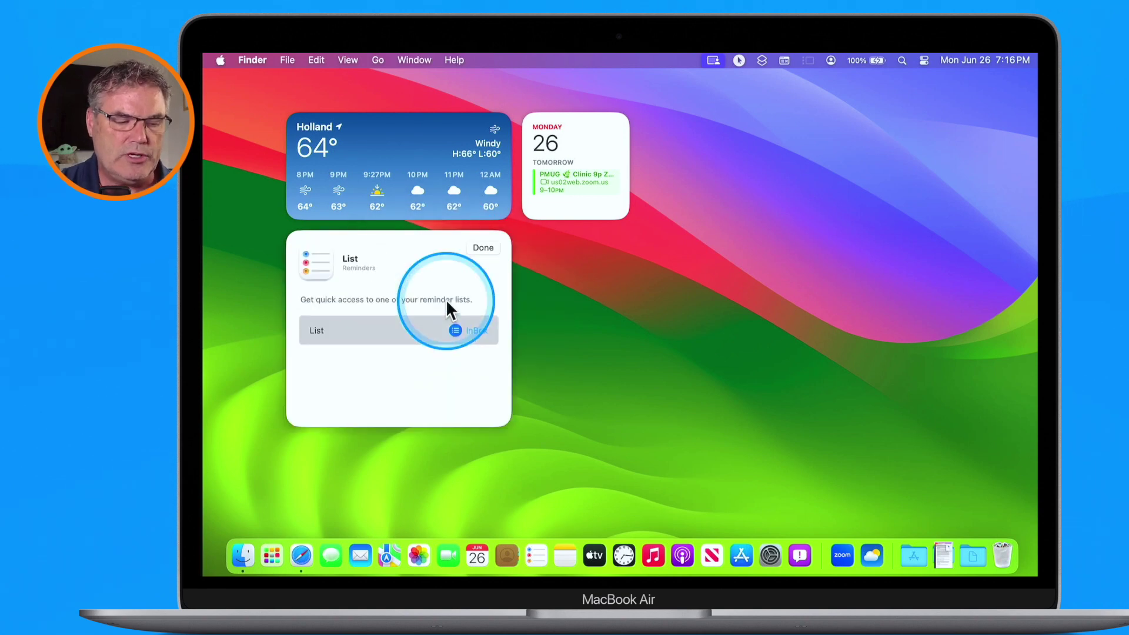
{"action": "left_click", "coordinate": [460, 327]}
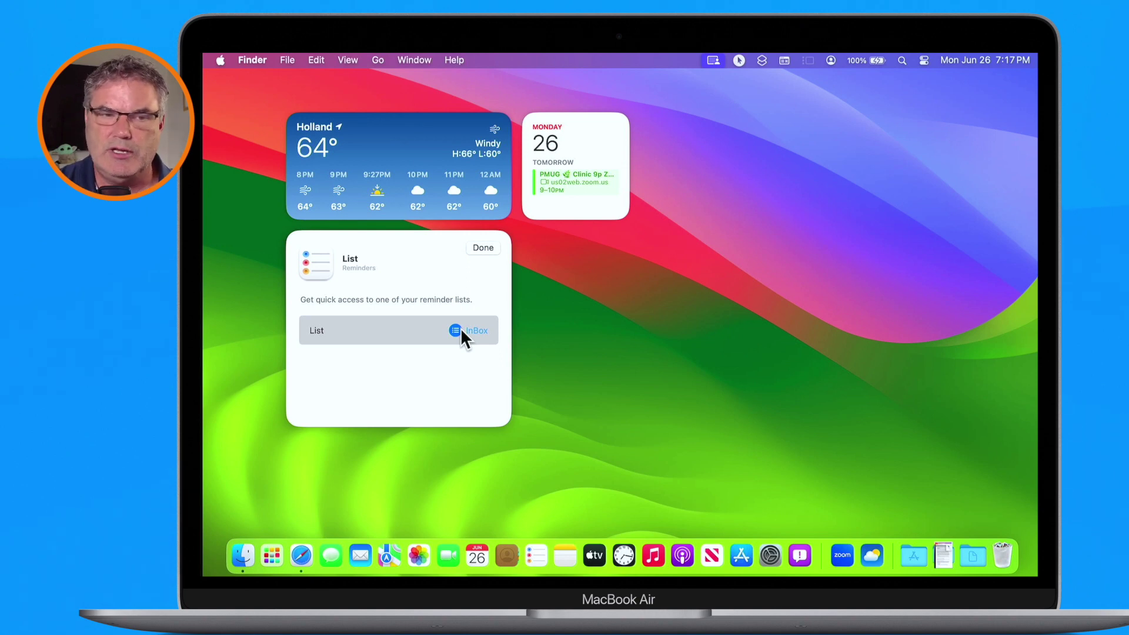
{"action": "left_click", "coordinate": [460, 330]}
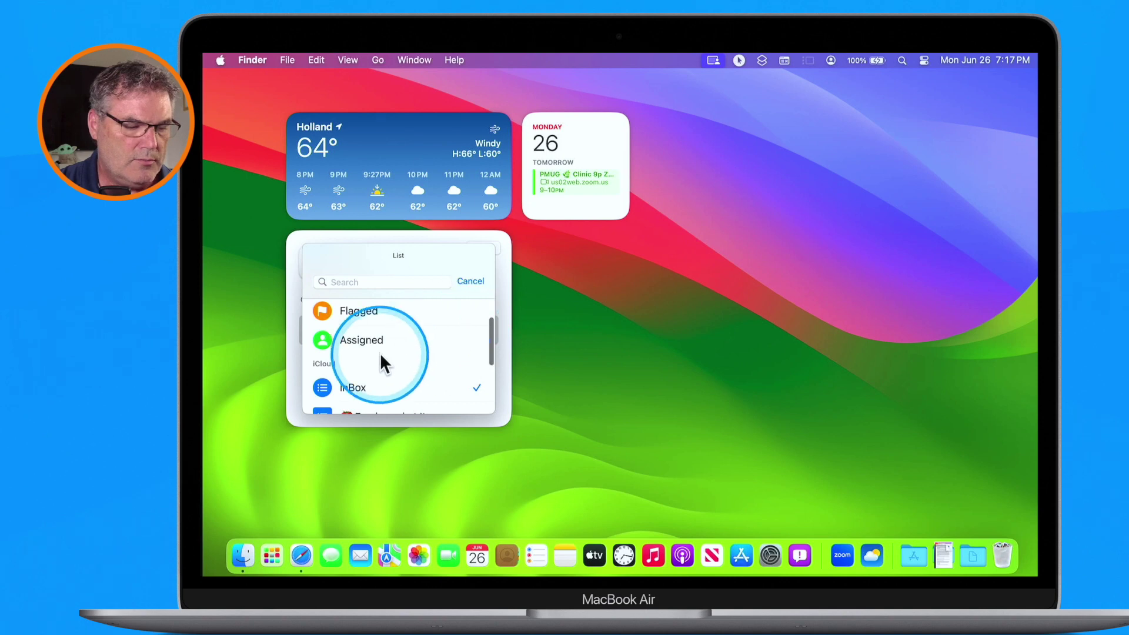
{"action": "scroll", "coordinate": [380, 353], "scroll_direction": "down", "scroll_amount": 6}
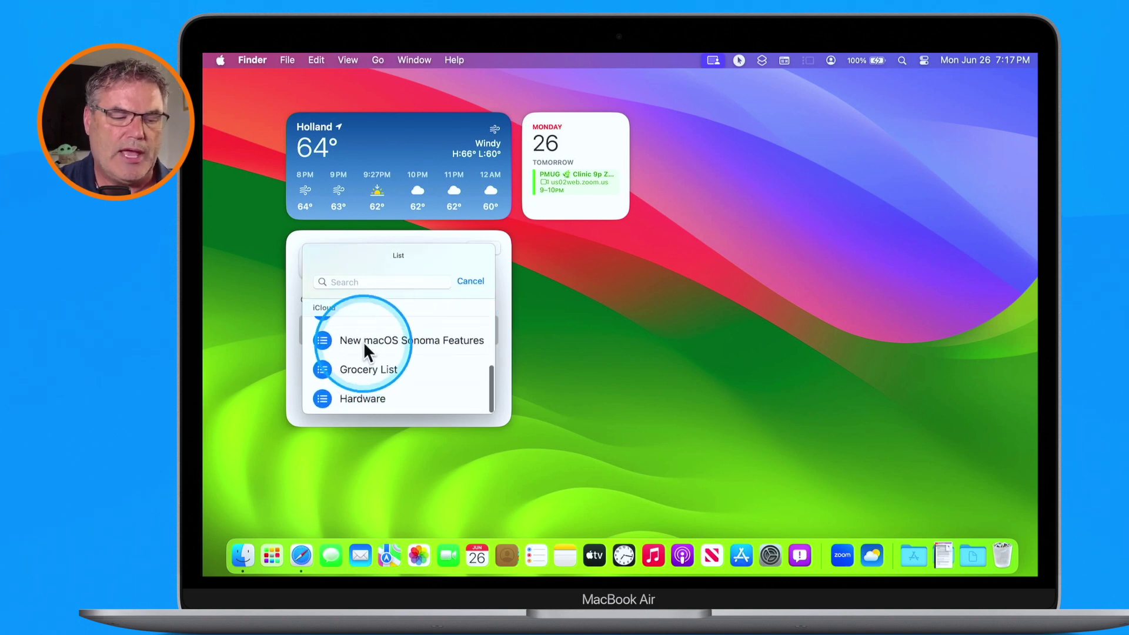
{"action": "left_click", "coordinate": [364, 345]}
{"action": "left_click", "coordinate": [486, 247]}
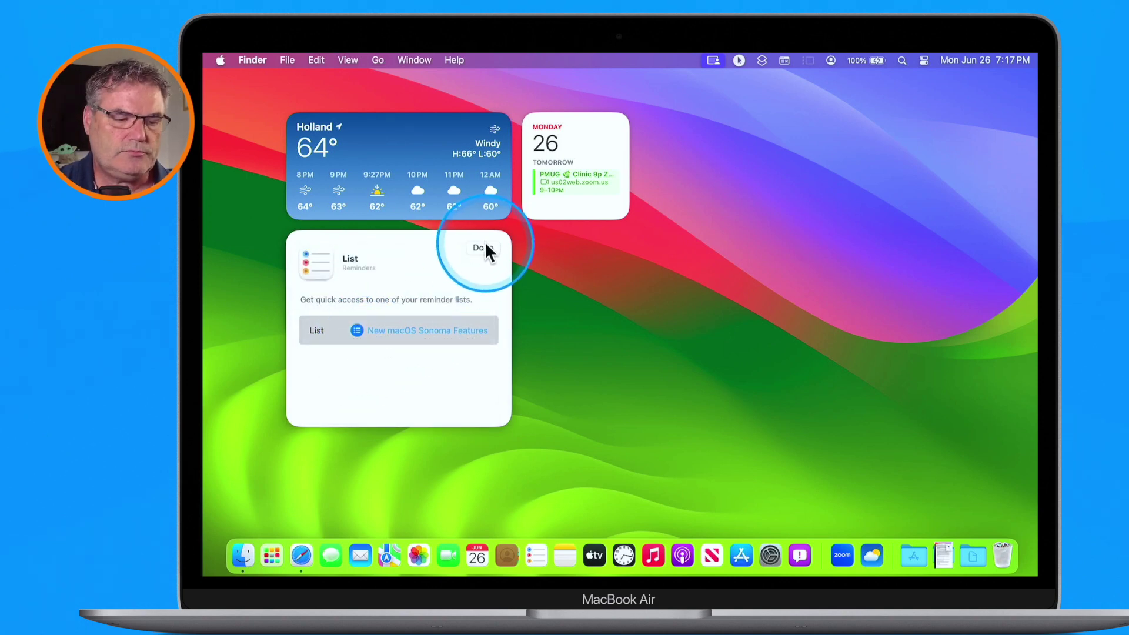
- Finish editing, then tick off the Widgets on the Desktop and Shared Passwords reminders
{"action": "left_click", "coordinate": [376, 272]}
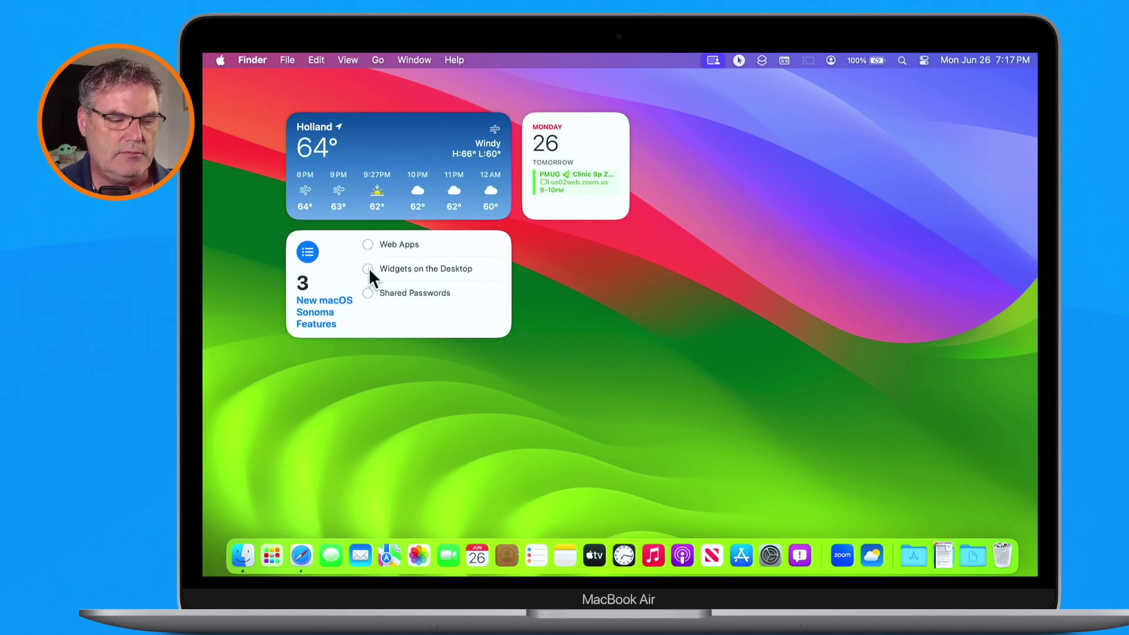
{"action": "left_click", "coordinate": [368, 269]}
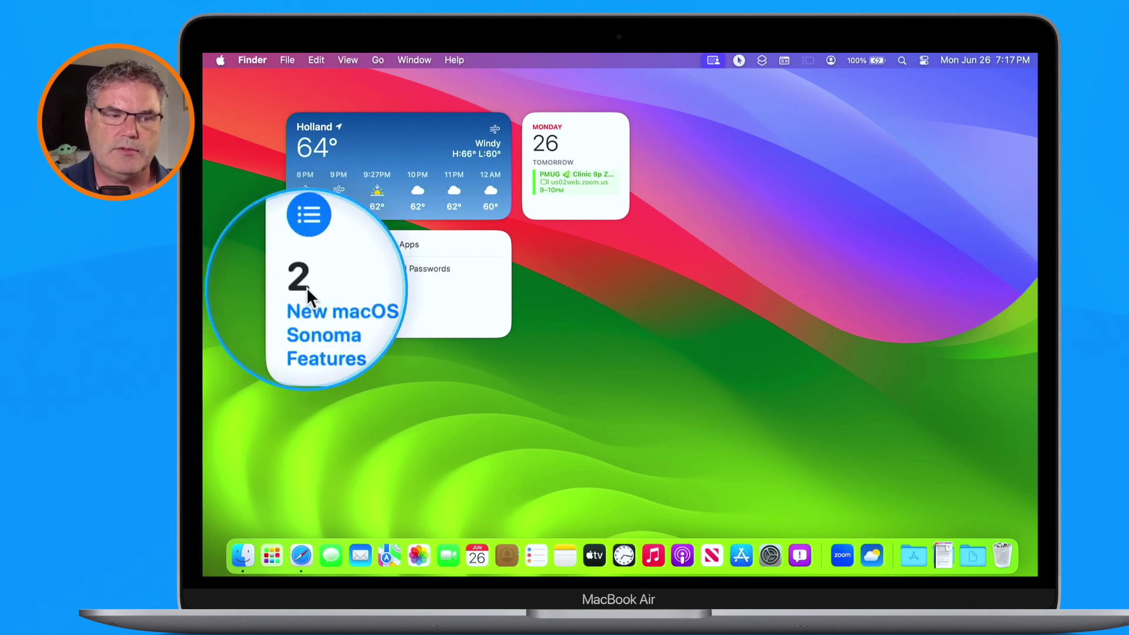
{"action": "left_click", "coordinate": [368, 269]}
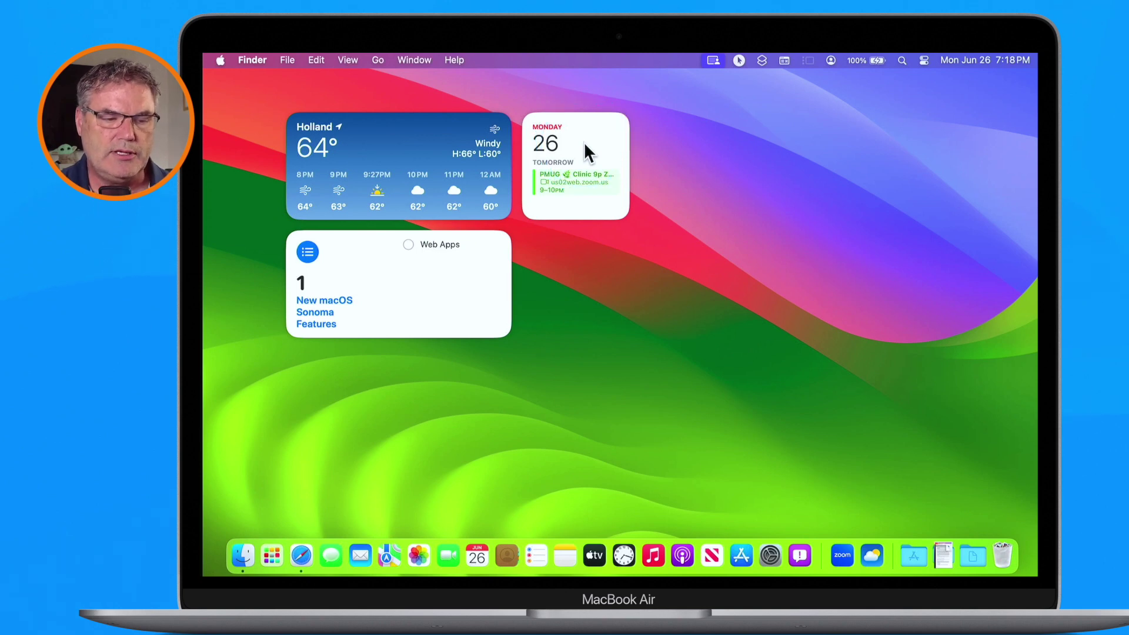
- Resize the Calendar widget to Extra Large, then back down to Medium
{"action": "right_click", "coordinate": [585, 145]}
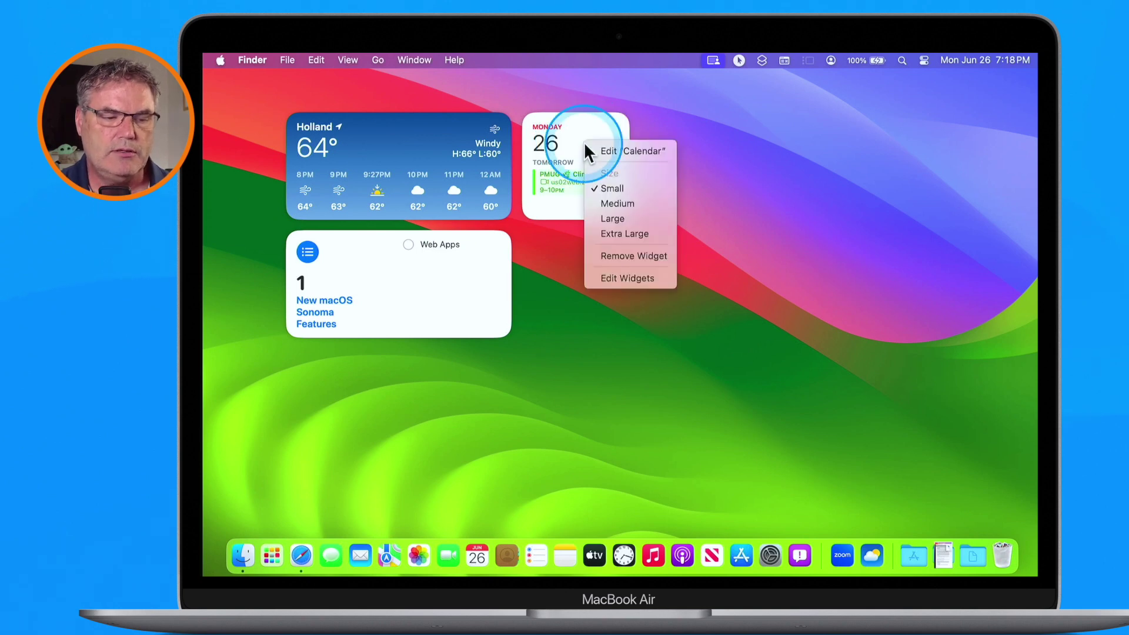
{"action": "left_click", "coordinate": [620, 236]}
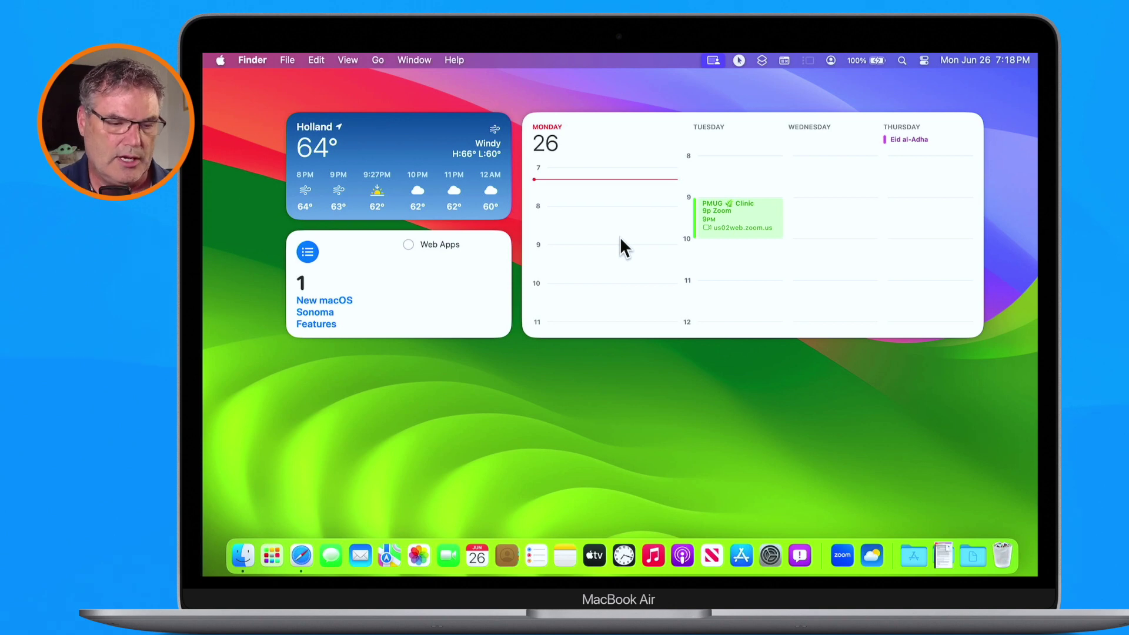
{"action": "right_click", "coordinate": [620, 237]}
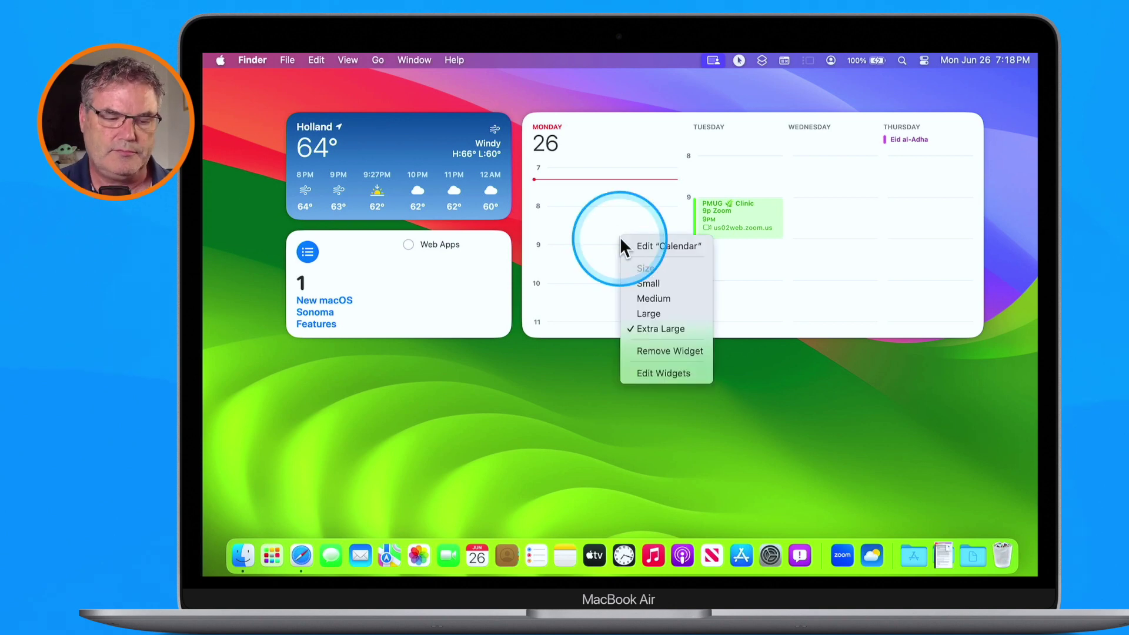
{"action": "left_click", "coordinate": [644, 303]}
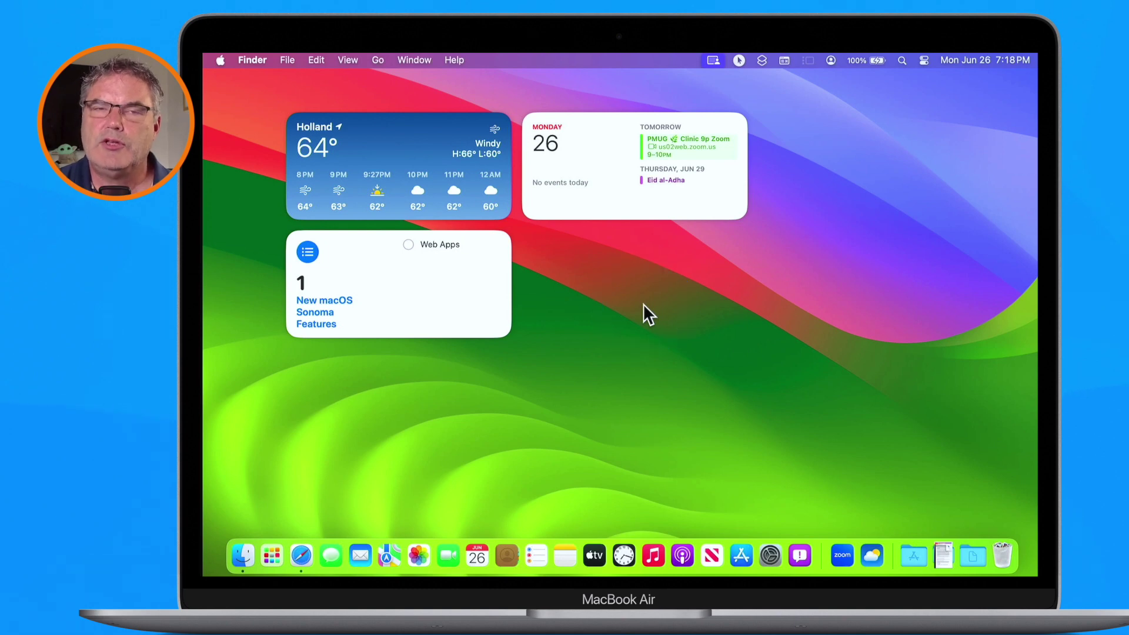
- Move the Calendar widget below Weather and the Reminders widget up beside Weather
{"action": "left_click", "coordinate": [599, 165]}
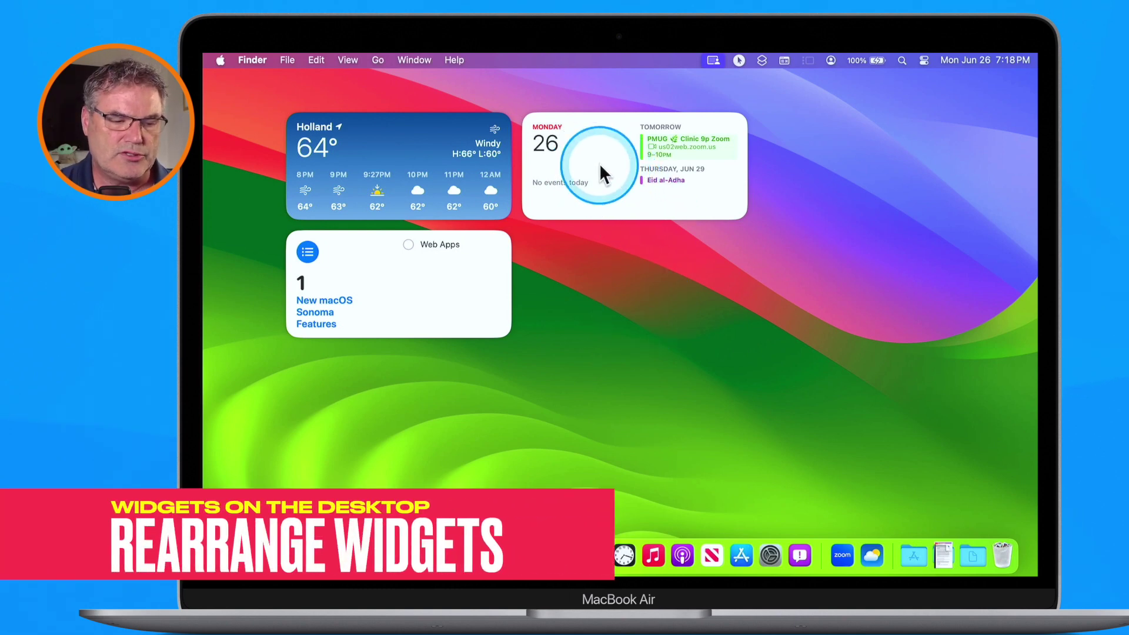
{"action": "left_click_drag", "start_coordinate": [599, 163], "coordinate": [624, 285]}
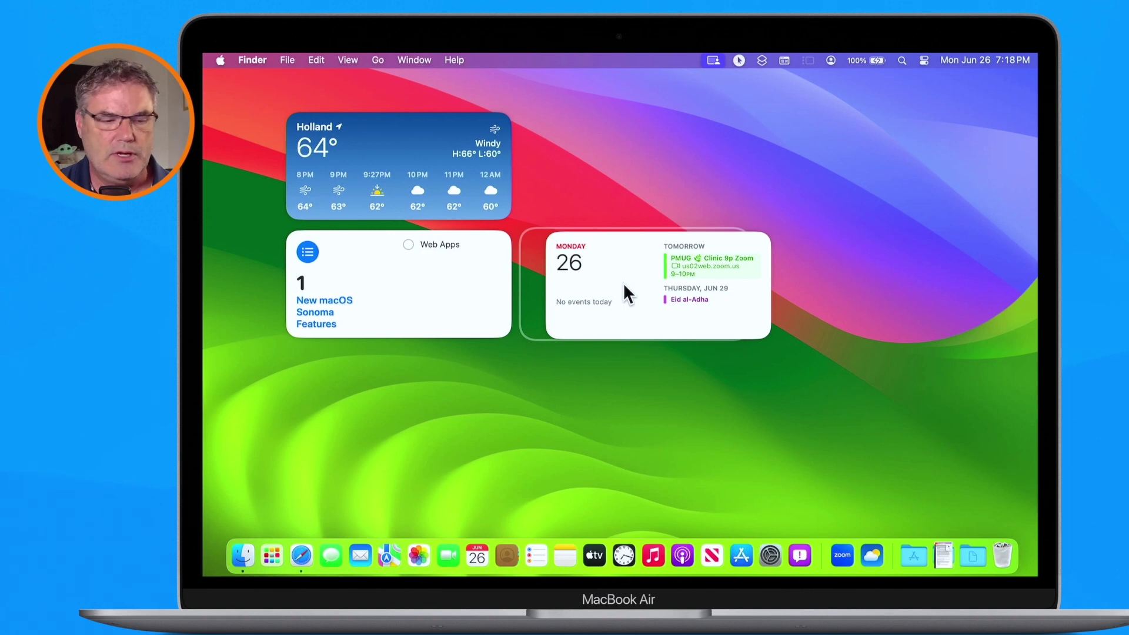
{"action": "left_click_drag", "start_coordinate": [623, 282], "coordinate": [383, 411]}
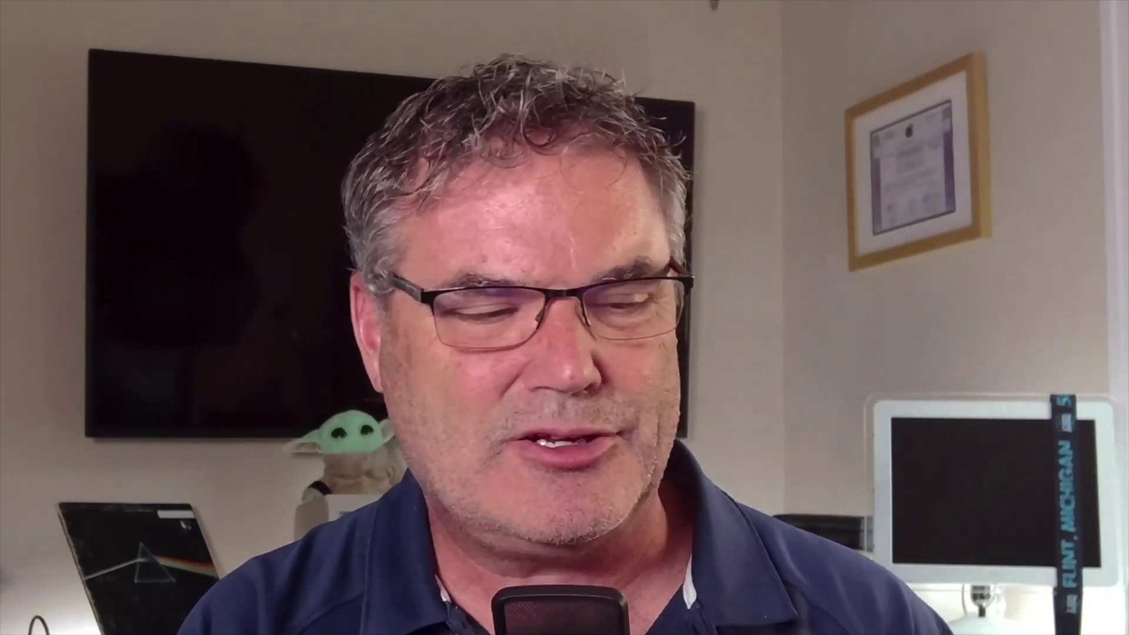
{"action": "left_click_drag", "start_coordinate": [373, 292], "coordinate": [630, 175]}
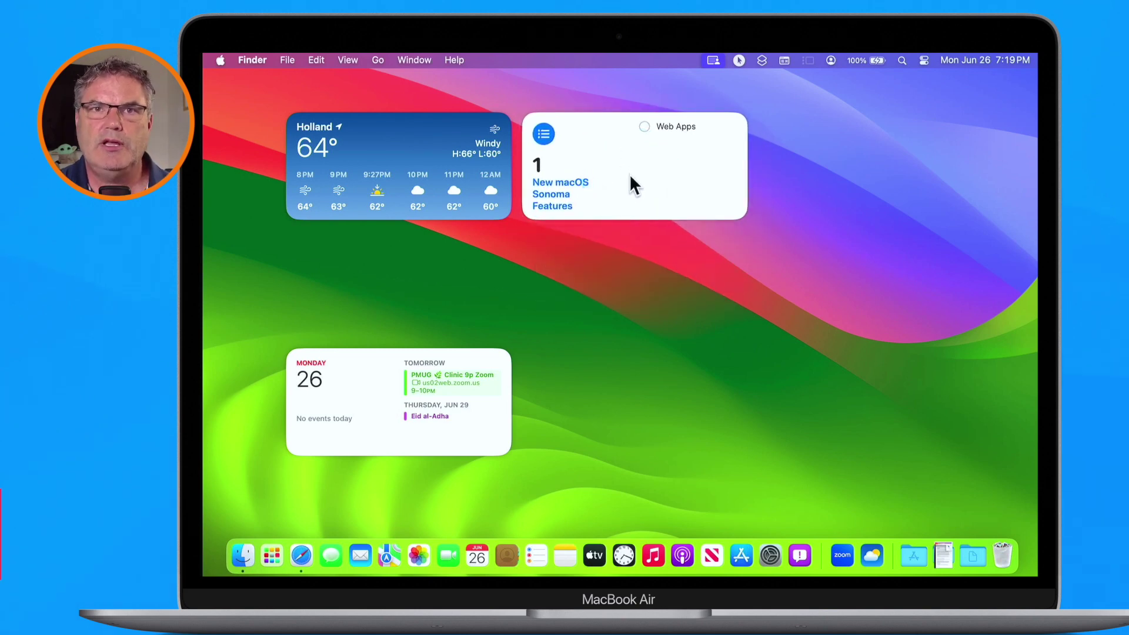
{"action": "right_click", "coordinate": [630, 175]}
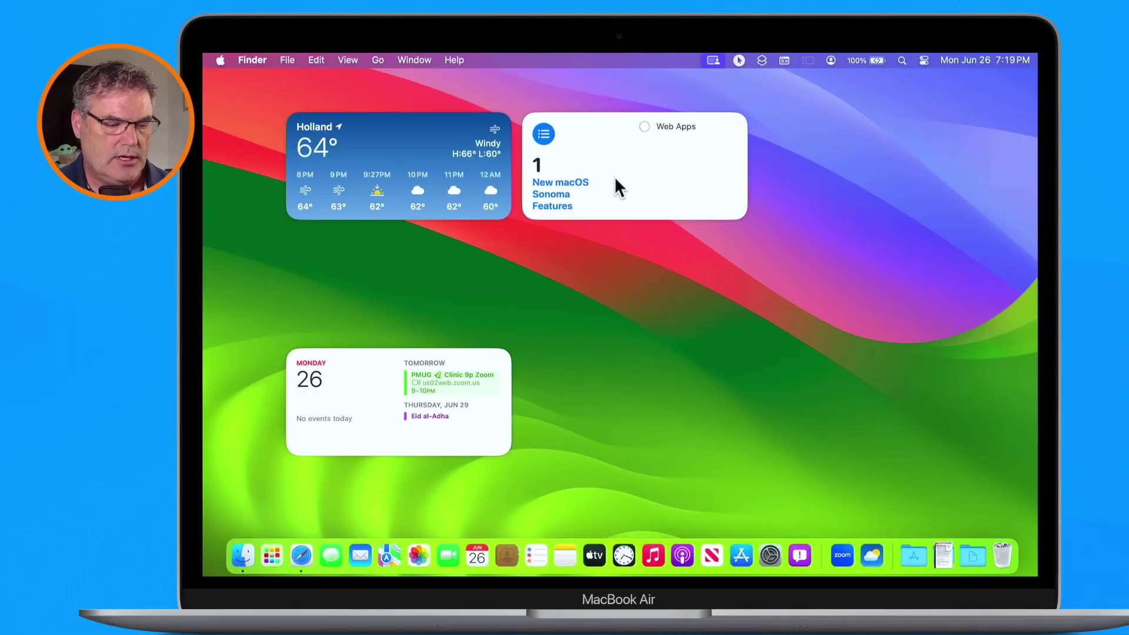
- Launch Safari, drag its window down the screen, then hide it to show the widgets
{"action": "left_click", "coordinate": [300, 556]}
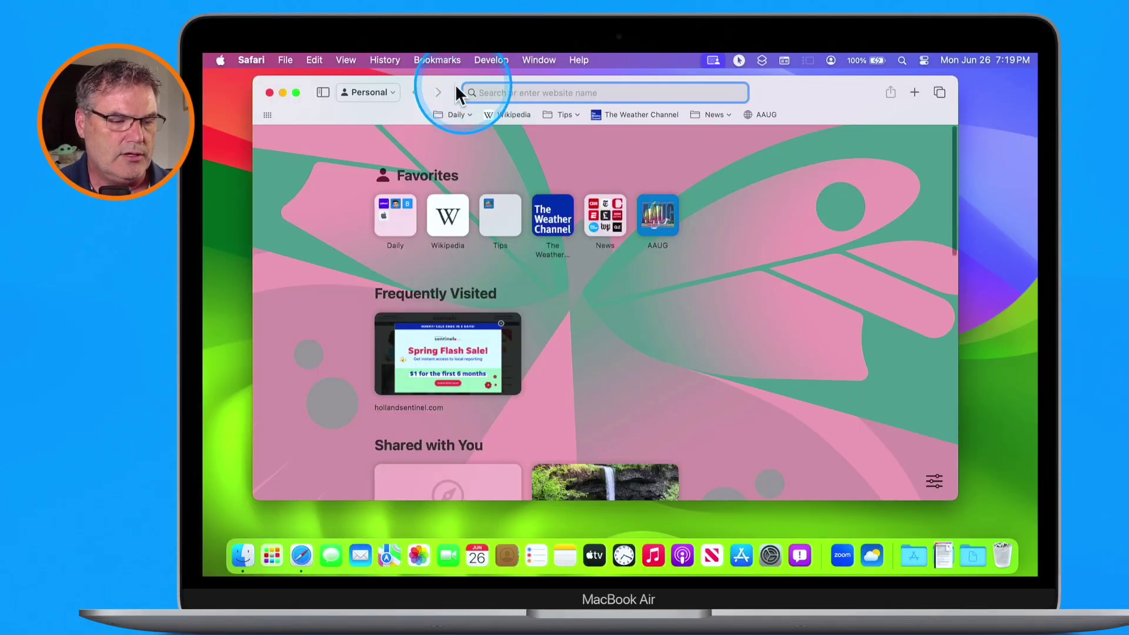
{"action": "left_click_drag", "start_coordinate": [433, 83], "coordinate": [430, 243]}
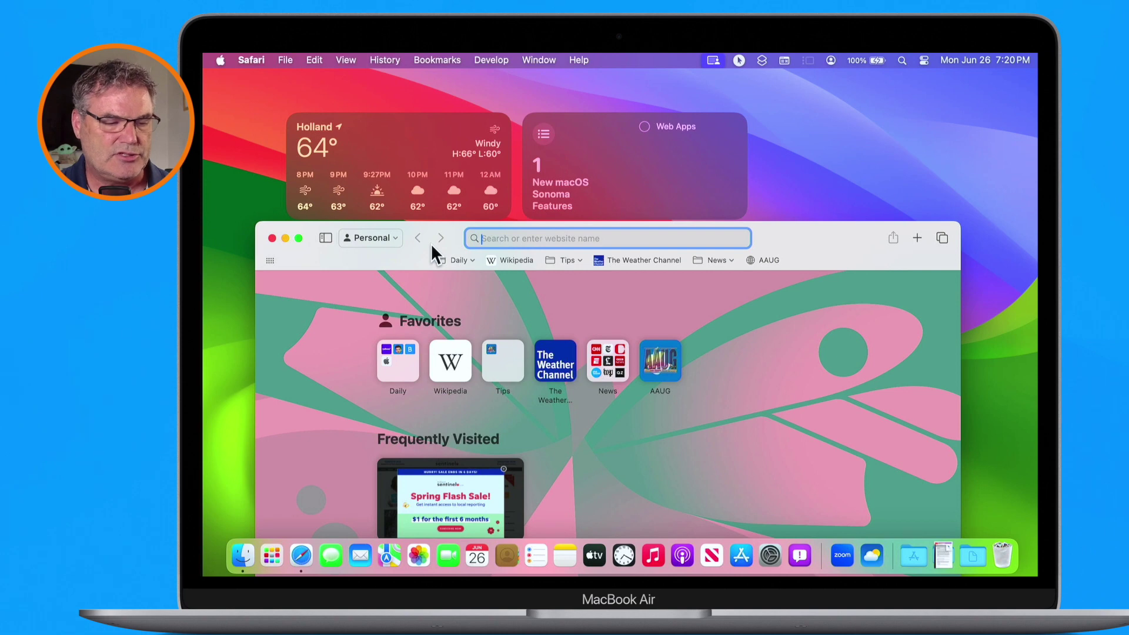
{"action": "left_click", "coordinate": [445, 235]}
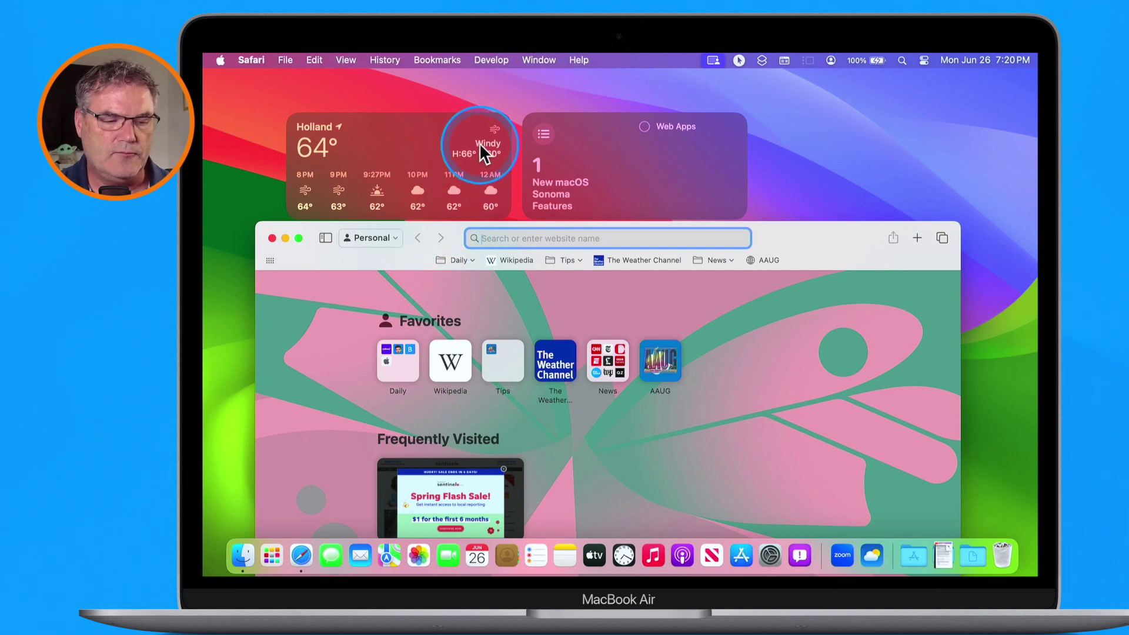
{"action": "left_click_drag", "start_coordinate": [778, 240], "coordinate": [772, 362]}
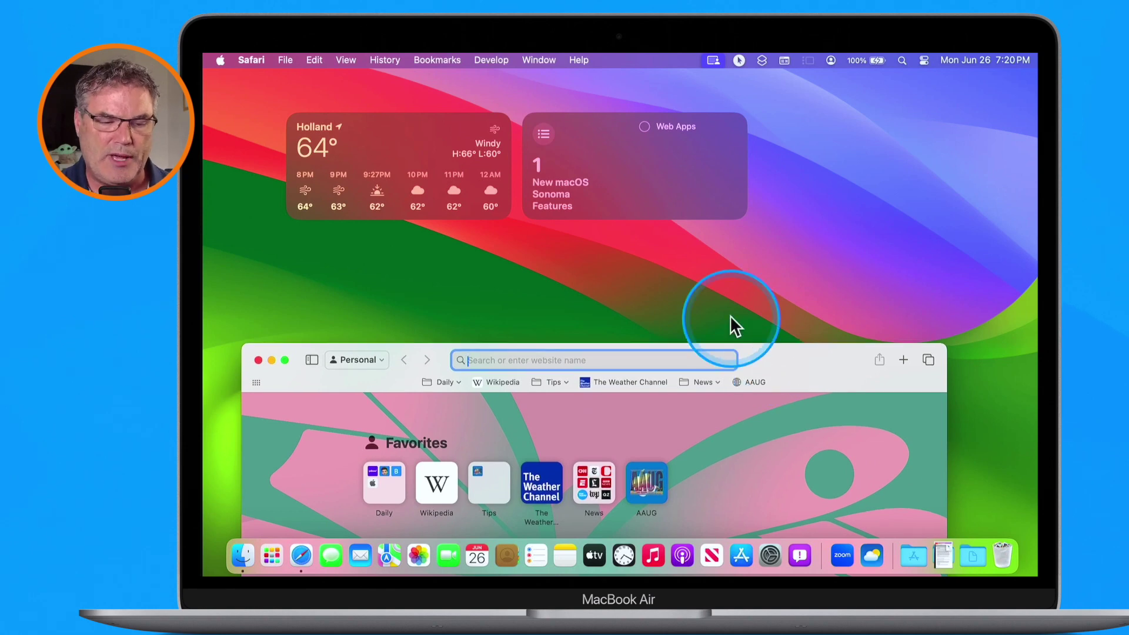
{"action": "left_click", "coordinate": [712, 252]}
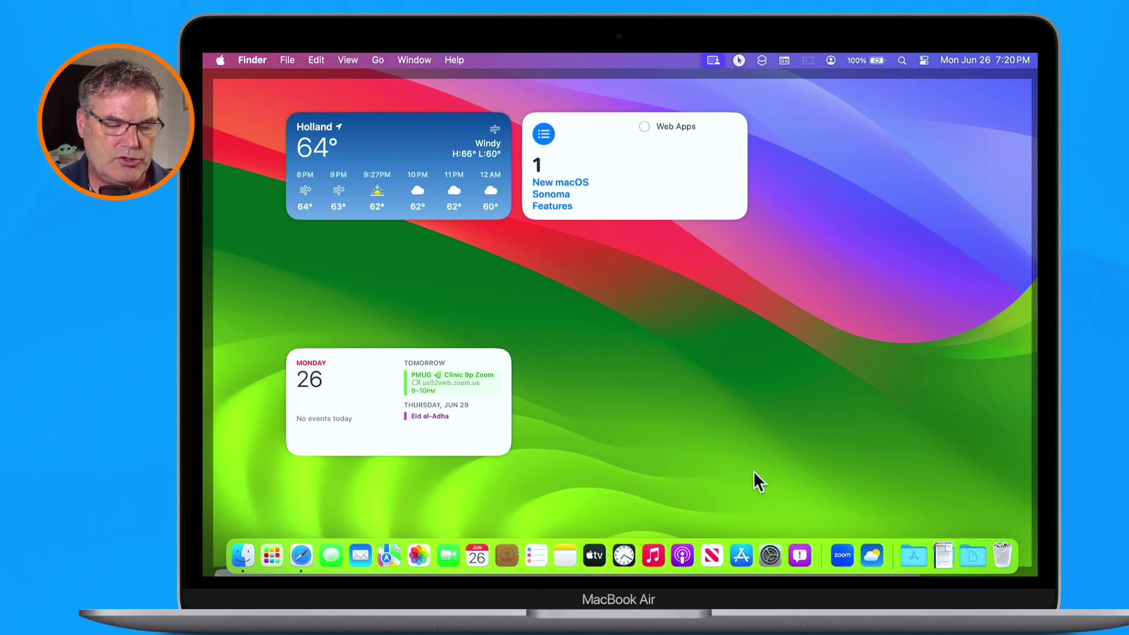
- In System Settings' Desktop & Dock, turn Show Widgets off and on, then scroll to Widgets
{"action": "left_click", "coordinate": [771, 555]}
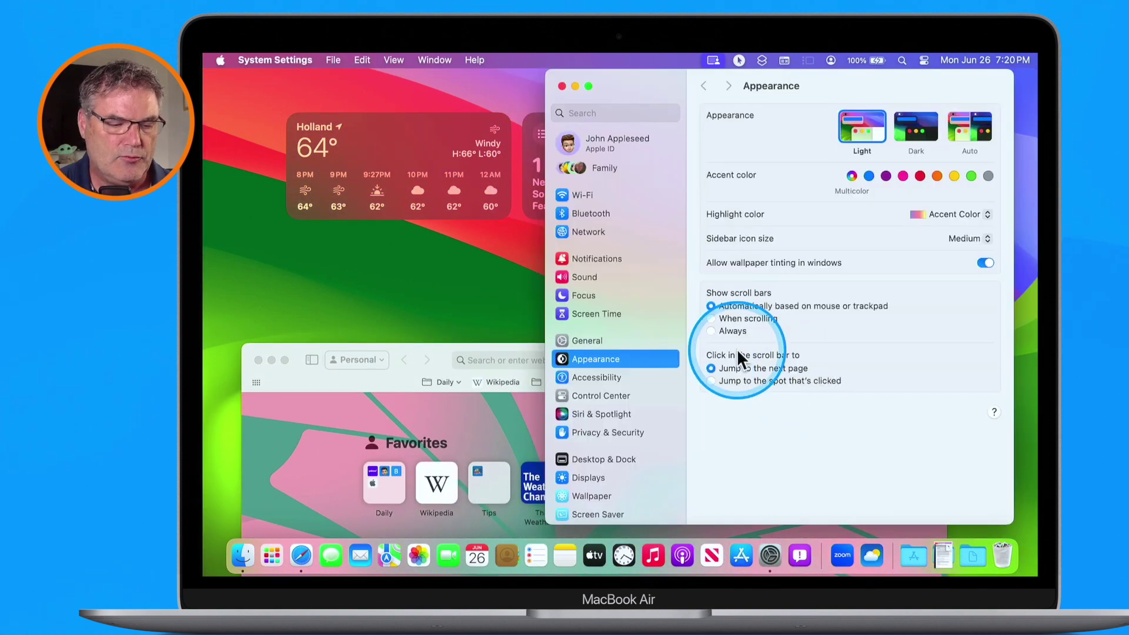
{"action": "left_click", "coordinate": [598, 459]}
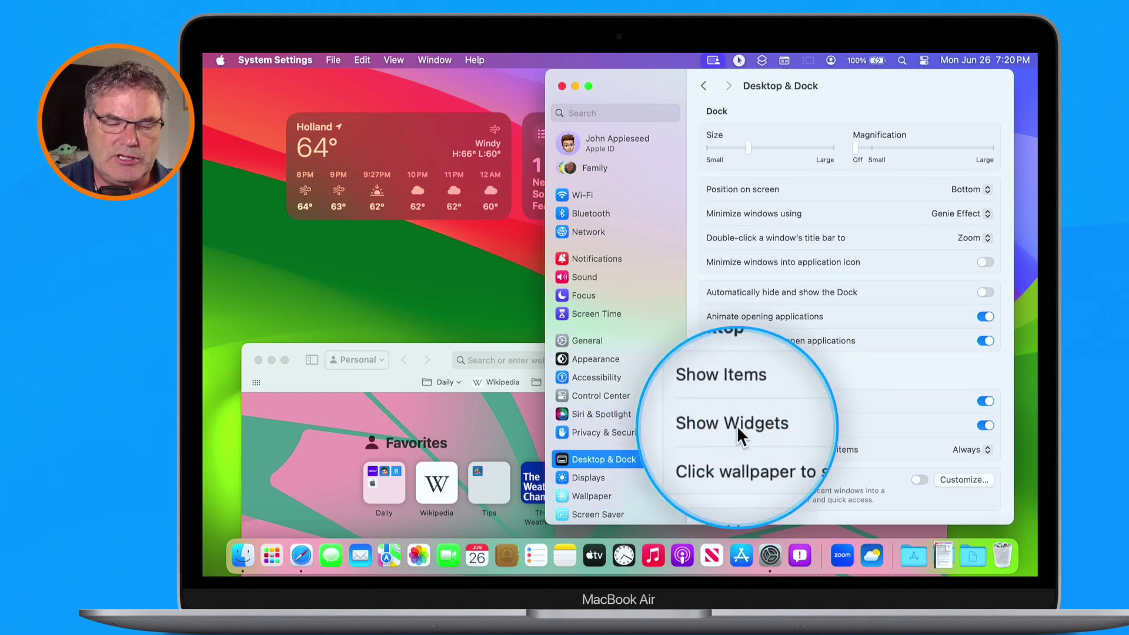
{"action": "left_click", "coordinate": [985, 425]}
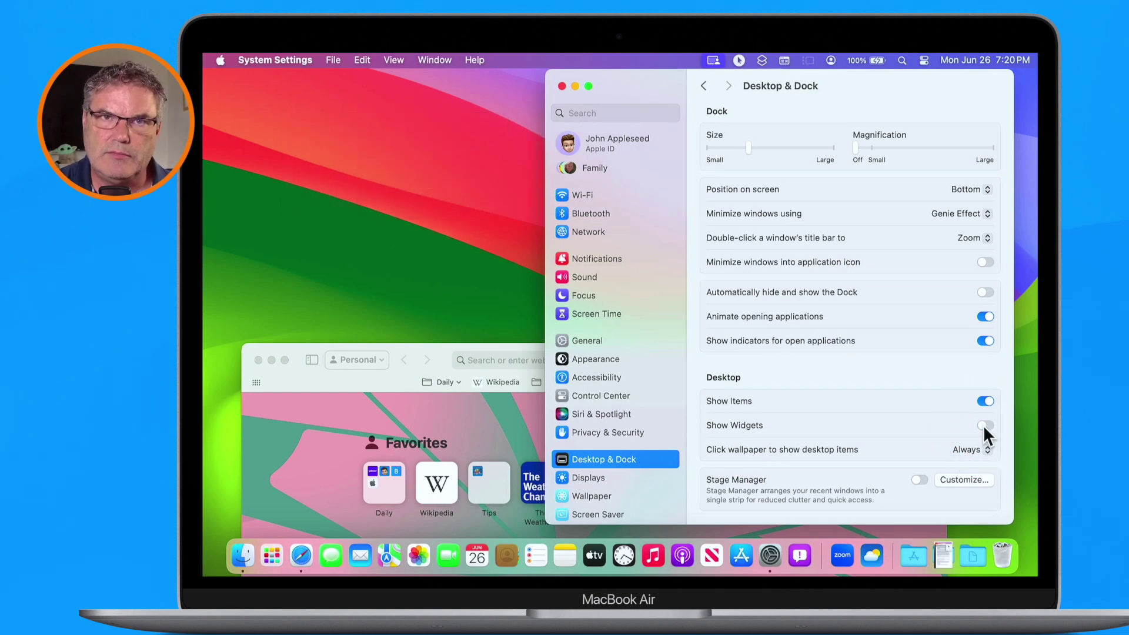
{"action": "left_click", "coordinate": [985, 425]}
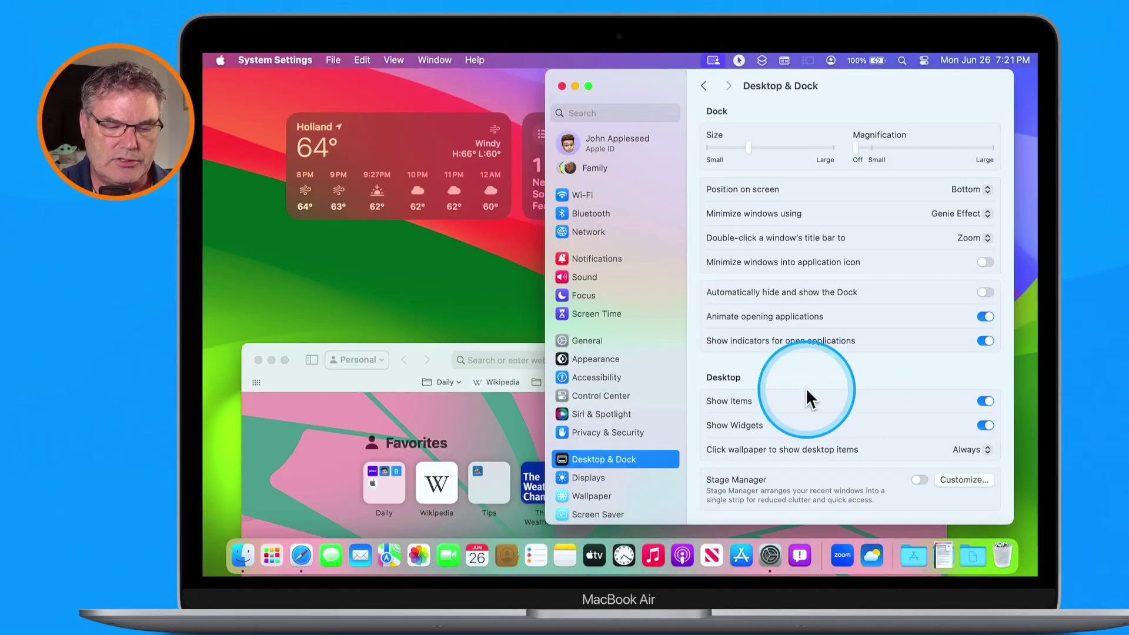
{"action": "scroll", "coordinate": [809, 392], "scroll_direction": "down", "scroll_amount": 5}
{"action": "scroll", "coordinate": [807, 391], "scroll_direction": "down", "scroll_amount": 3}
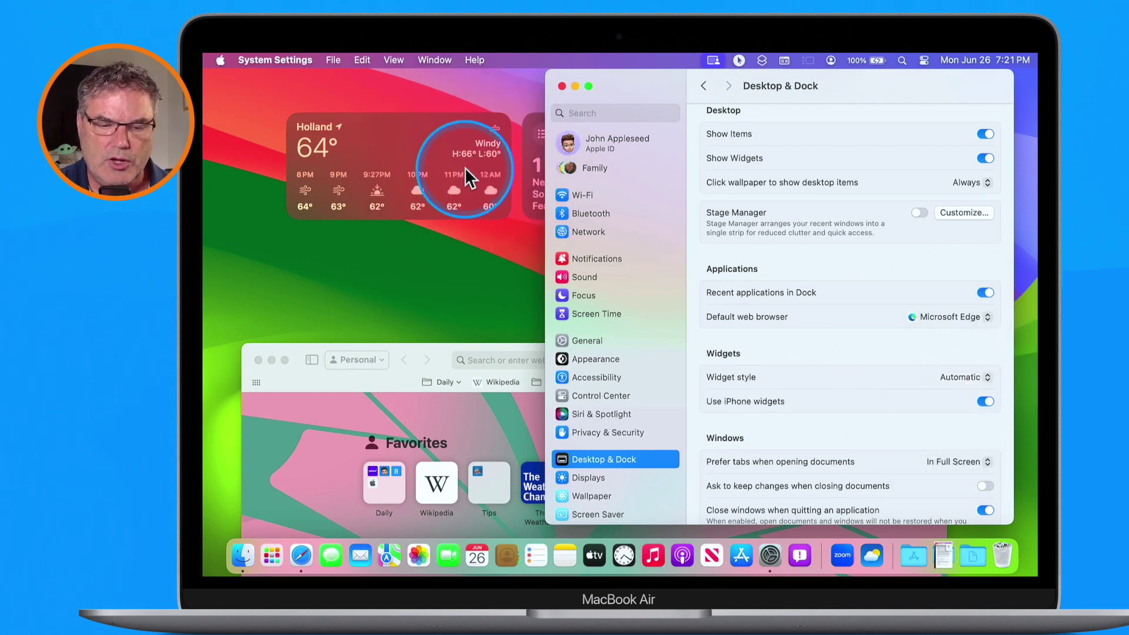
- Set Widget style to Monochrome and preview the monochrome widgets on the desktop
{"action": "left_click", "coordinate": [964, 377]}
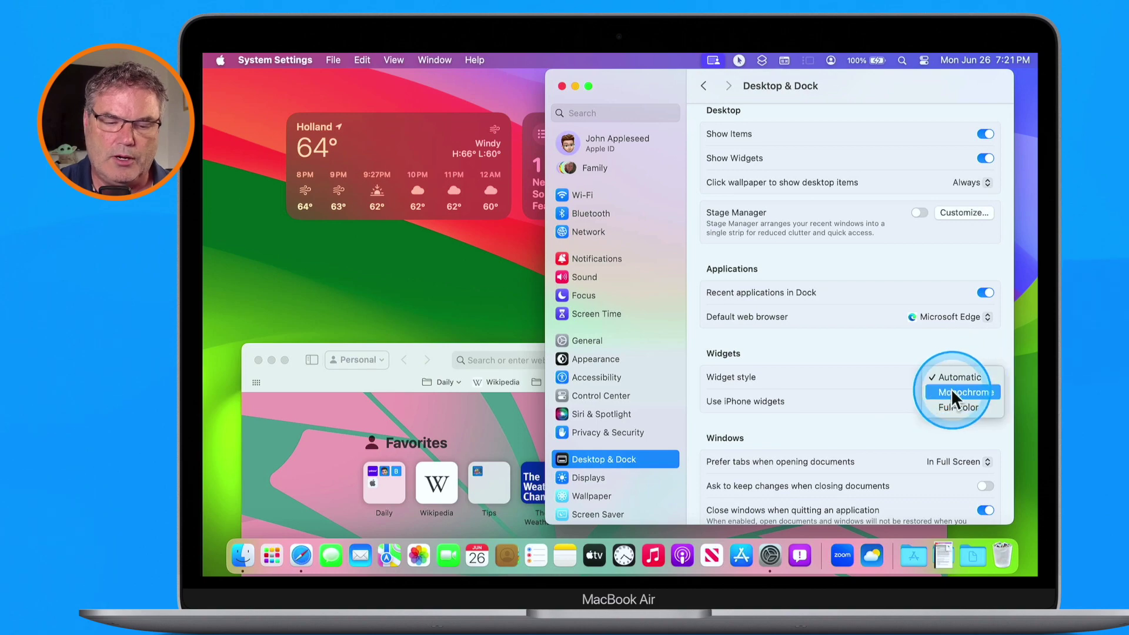
{"action": "left_click", "coordinate": [951, 391]}
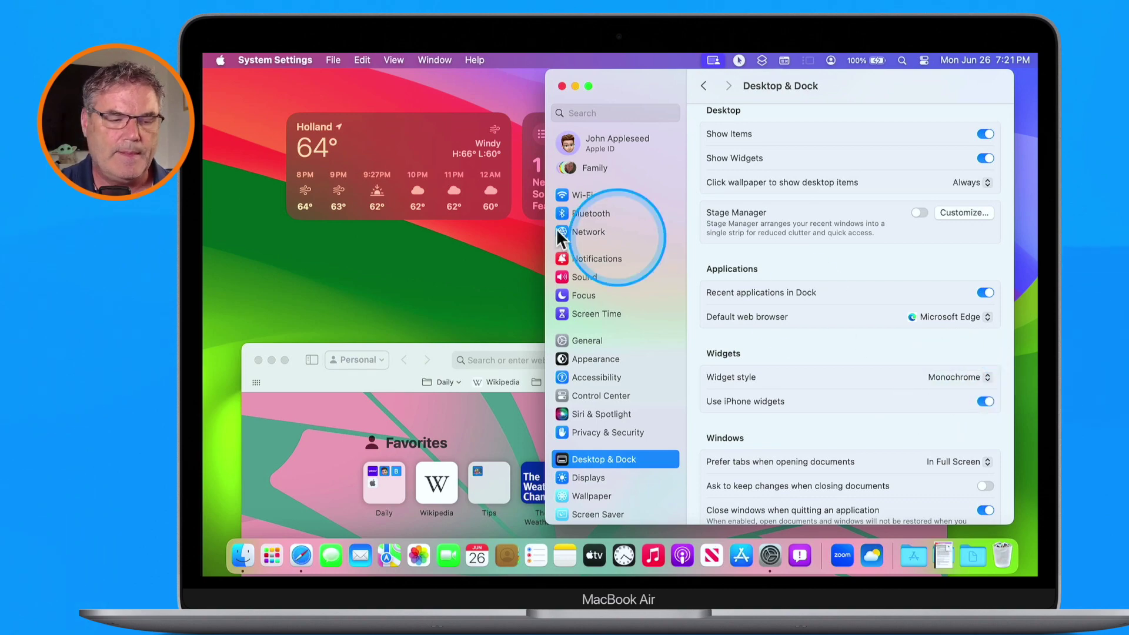
{"action": "left_click", "coordinate": [482, 265]}
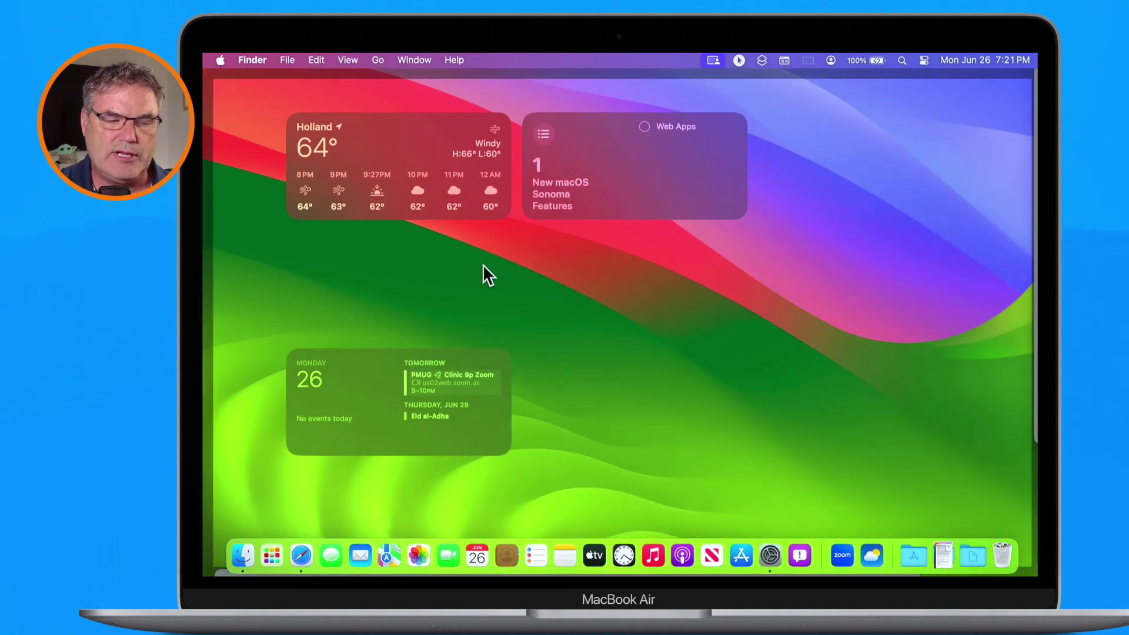
{"action": "left_click", "coordinate": [482, 264]}
{"action": "left_click", "coordinate": [482, 263]}
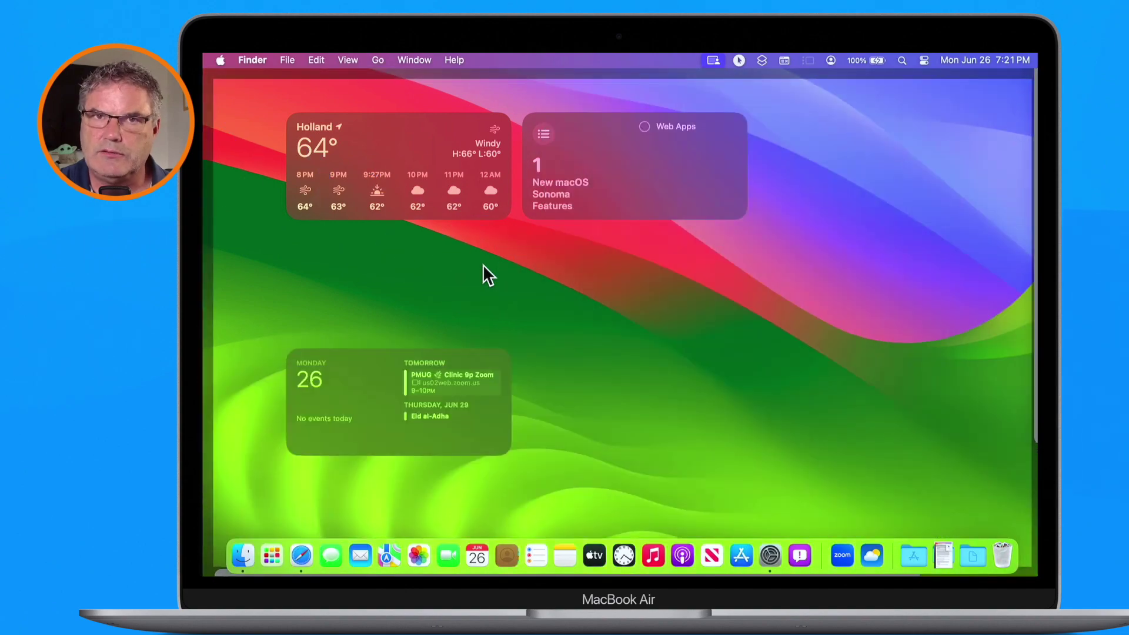
{"action": "left_click", "coordinate": [483, 263]}
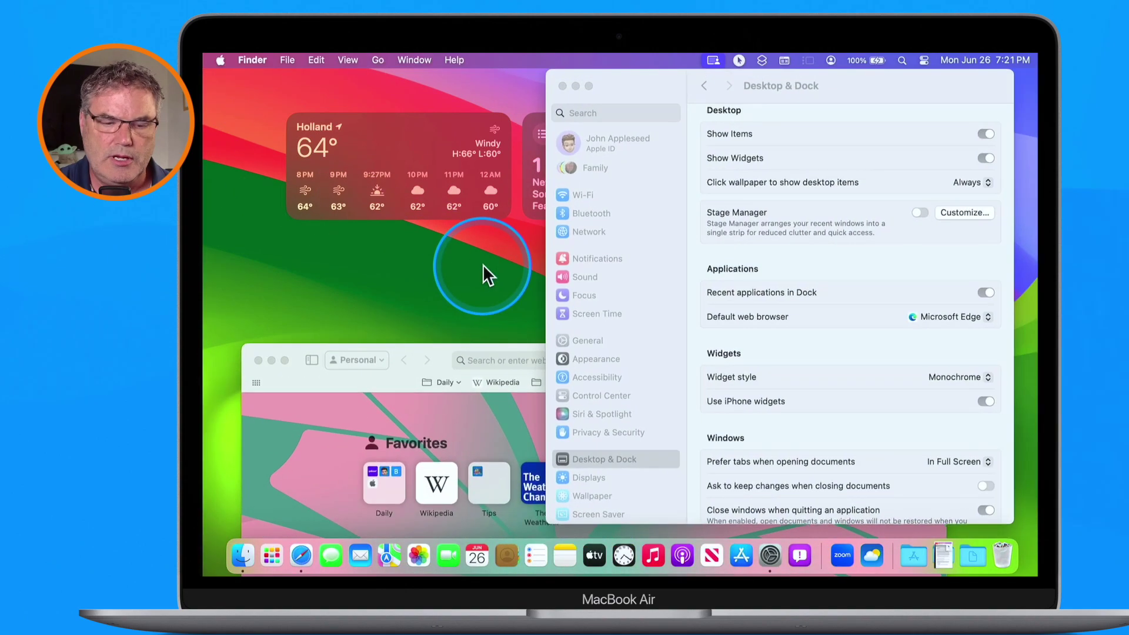
- Try Full-color widget style with the Reminders widget uncovered, then set Widget style to Automatic
{"action": "left_click", "coordinate": [948, 379]}
{"action": "left_click", "coordinate": [946, 394]}
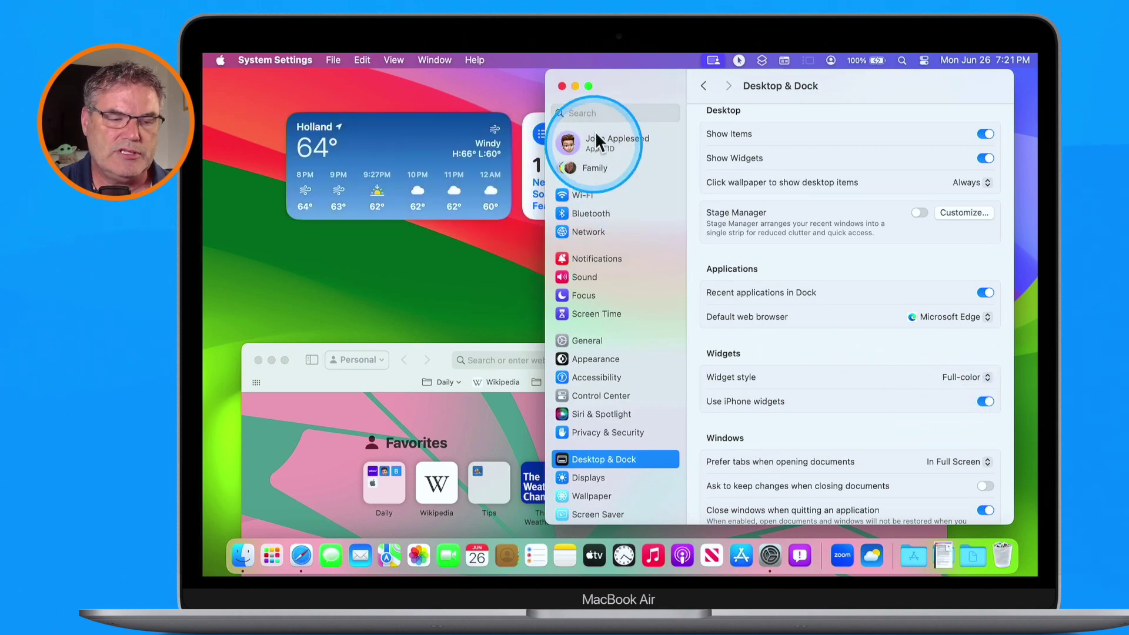
{"action": "mouse_move", "coordinate": [623, 83]}
{"action": "left_mouse_down"}
{"action": "mouse_move", "coordinate": [428, 228]}
{"action": "mouse_move", "coordinate": [421, 193]}
{"action": "mouse_move", "coordinate": [643, 88]}
{"action": "left_mouse_up"}
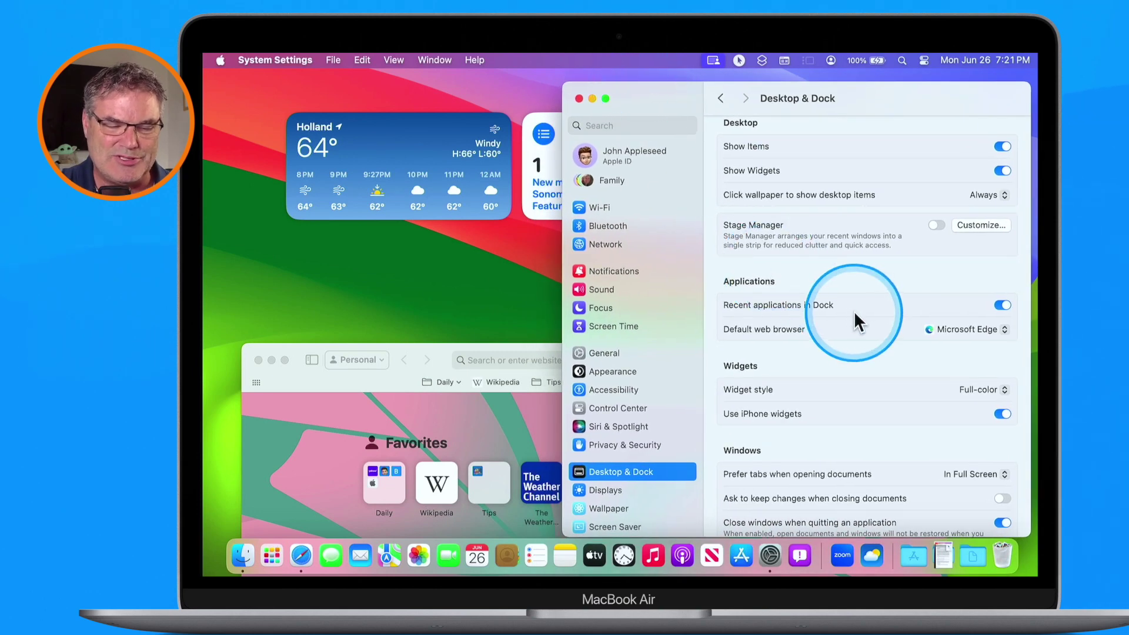
{"action": "left_click", "coordinate": [977, 389]}
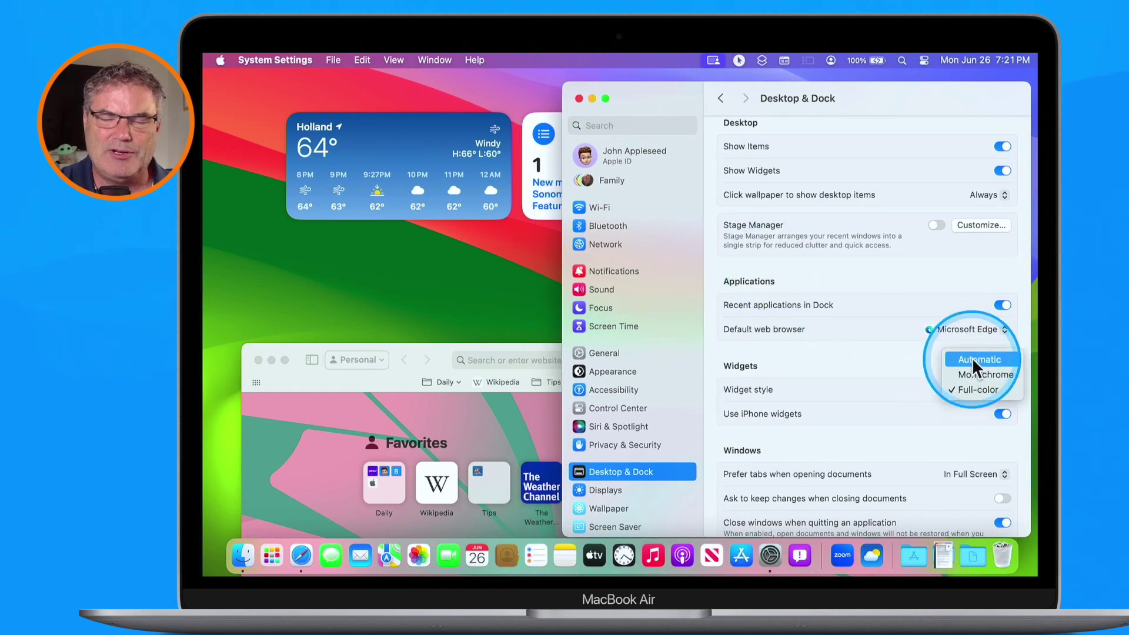
{"action": "left_click", "coordinate": [972, 359]}
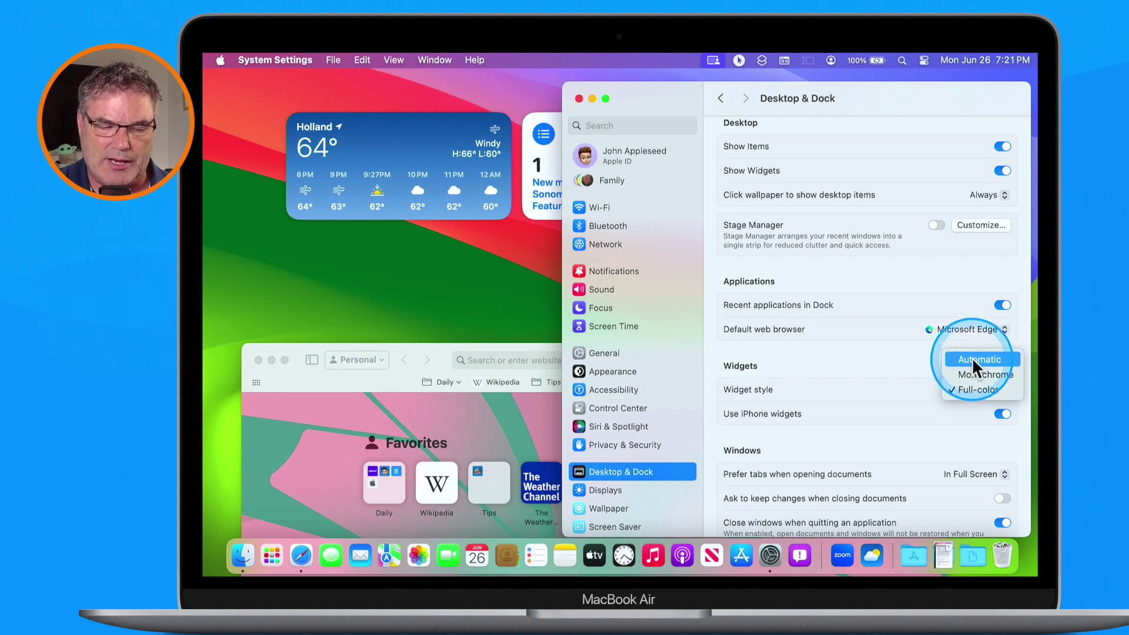